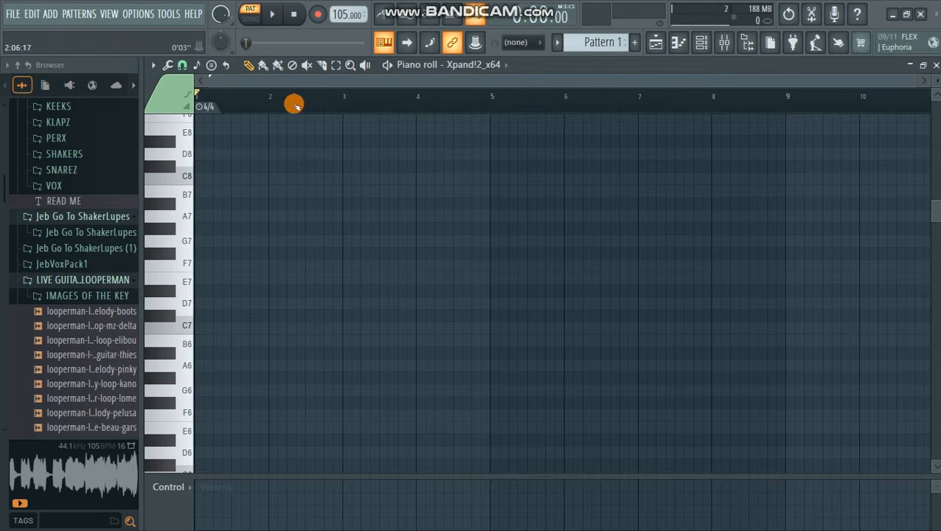
- Browse the LIVE GUITAR LOOPERMAN folder and preview the melody-boots, loop-mz-delta and loop-elibou guitar samples
{"action": "scroll", "coordinate": [77, 200], "scroll_direction": "down", "scroll_amount": 4}
{"action": "scroll", "coordinate": [80, 204], "scroll_direction": "up", "scroll_amount": 2}
{"action": "scroll", "coordinate": [79, 195], "scroll_direction": "down", "scroll_amount": 2}
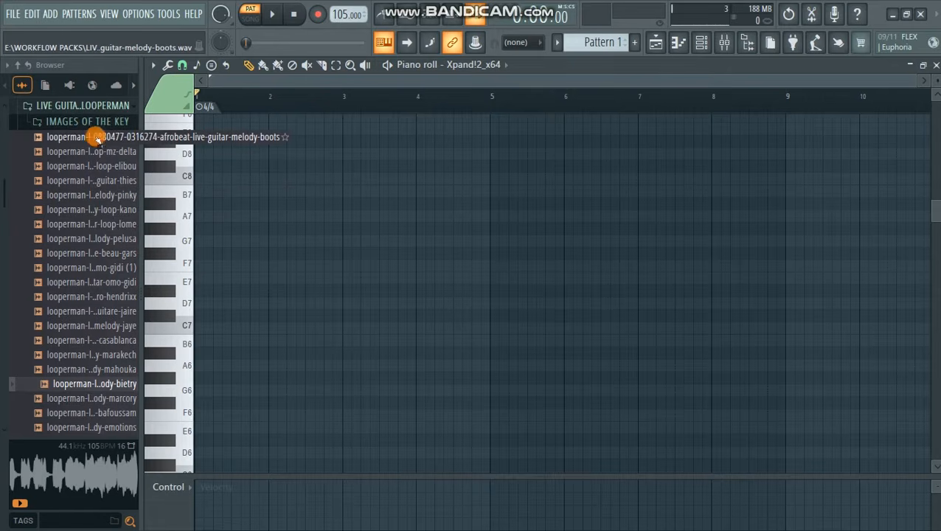
{"action": "left_click", "coordinate": [92, 138]}
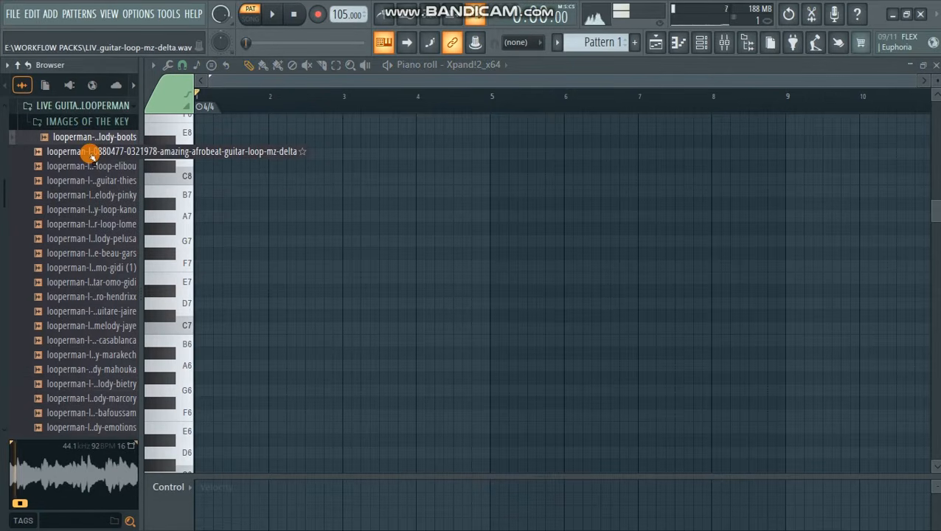
{"action": "left_click", "coordinate": [92, 153]}
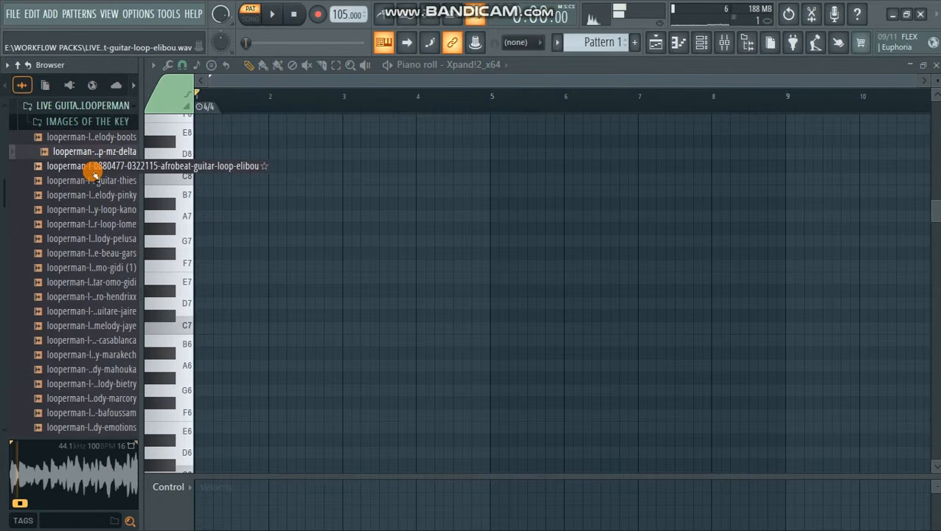
{"action": "left_click", "coordinate": [92, 166]}
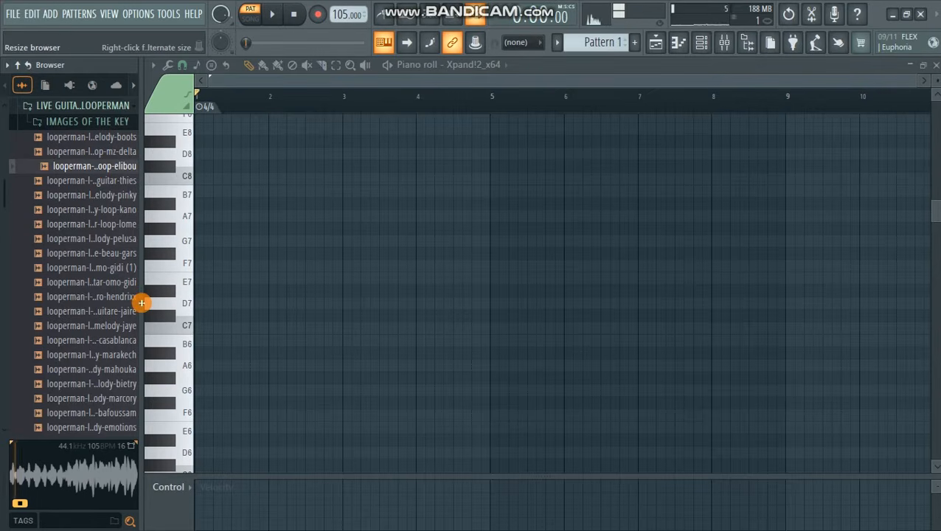
- Widen the browser to show the full sample names and preview the afrobeat-live-guitar-melody-bietry loop
{"action": "left_click_drag", "start_coordinate": [152, 310], "coordinate": [298, 315]}
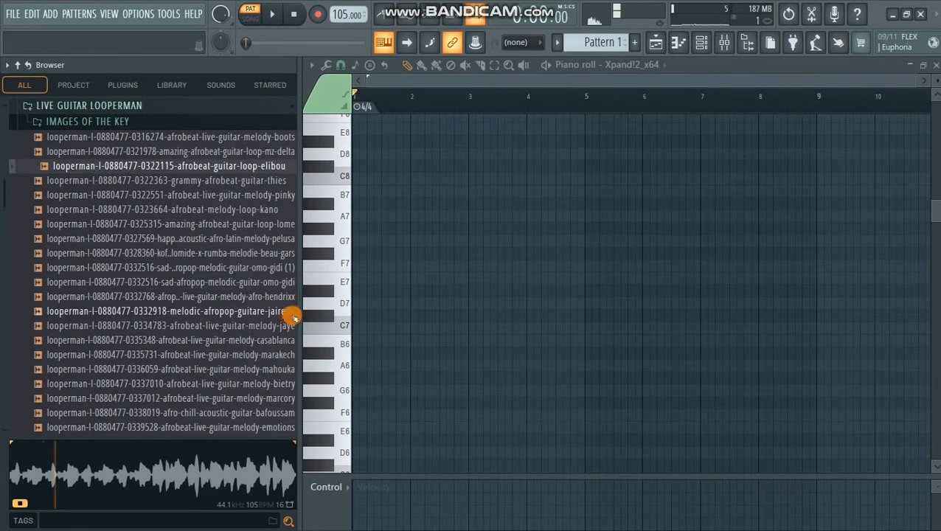
{"action": "left_click_drag", "start_coordinate": [300, 294], "coordinate": [394, 303]}
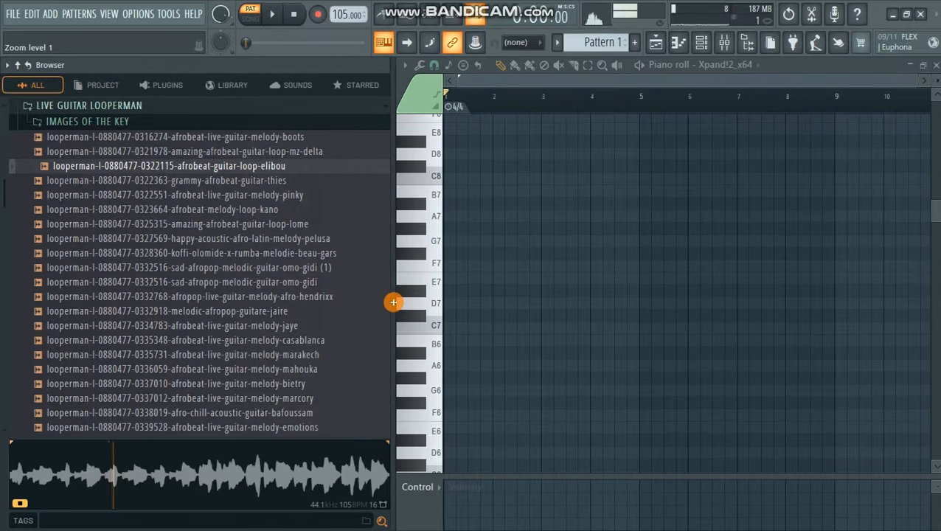
{"action": "scroll", "coordinate": [282, 306], "scroll_direction": "down", "scroll_amount": 2}
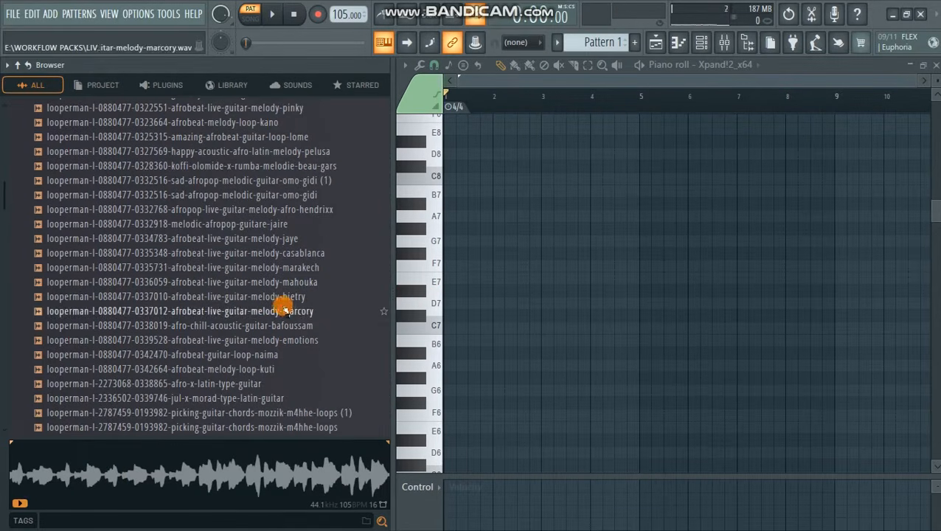
{"action": "left_click", "coordinate": [254, 295]}
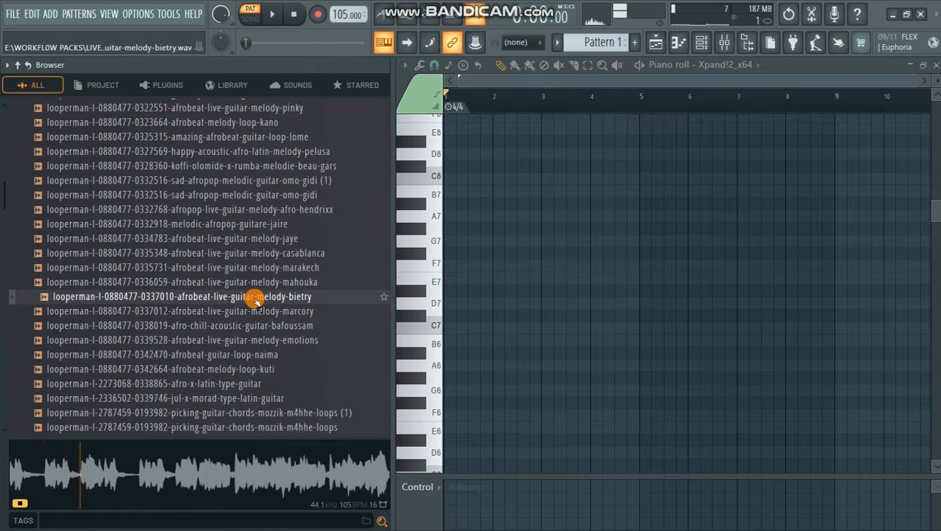
{"action": "key", "text": "space"}
- Place the afrobeat-live-guitar-melody-bietry loop at bar 1 of Track 1 in the playlist and collapse the browser
{"action": "key", "text": "F5"}
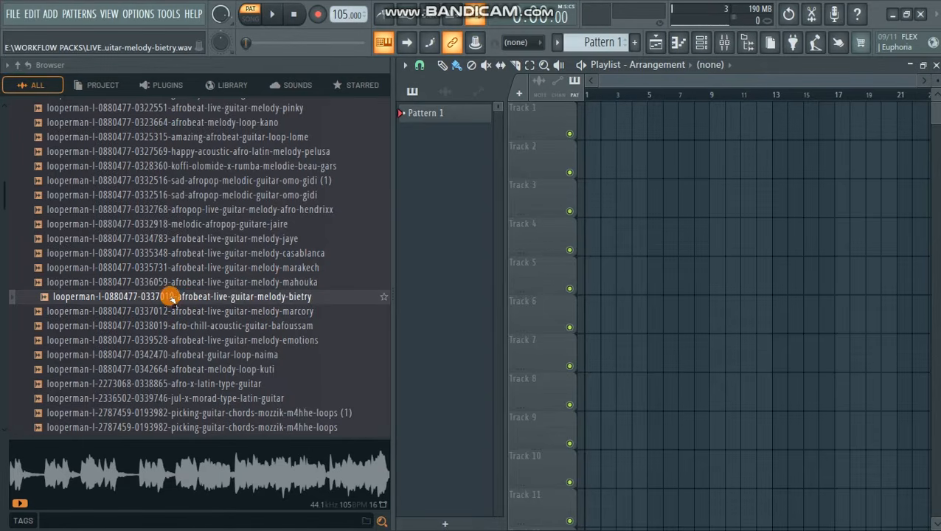
{"action": "left_click_drag", "start_coordinate": [216, 300], "coordinate": [626, 130]}
{"action": "left_click_drag", "start_coordinate": [393, 229], "coordinate": [22, 230]}
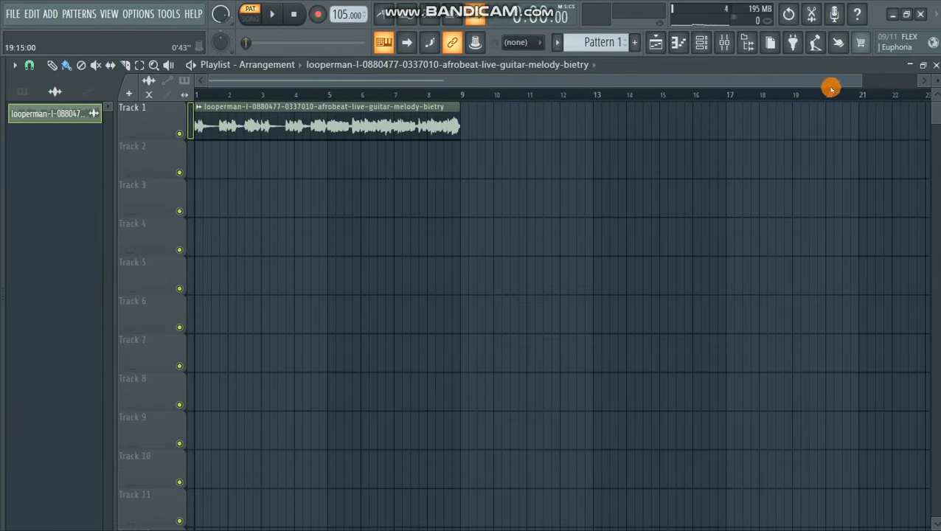
{"action": "left_click_drag", "start_coordinate": [861, 79], "coordinate": [549, 81]}
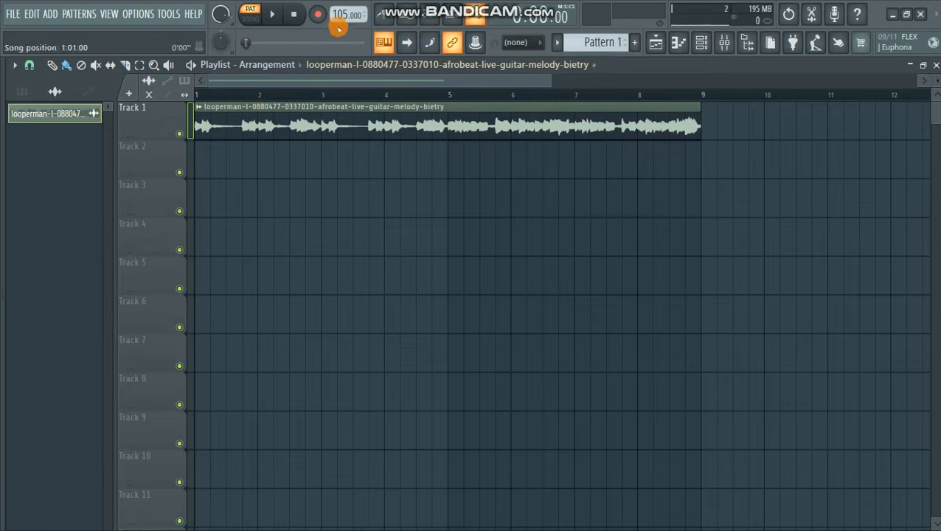
- Set the project tempo to the 150 BPM preset
{"action": "right_click", "coordinate": [337, 15]}
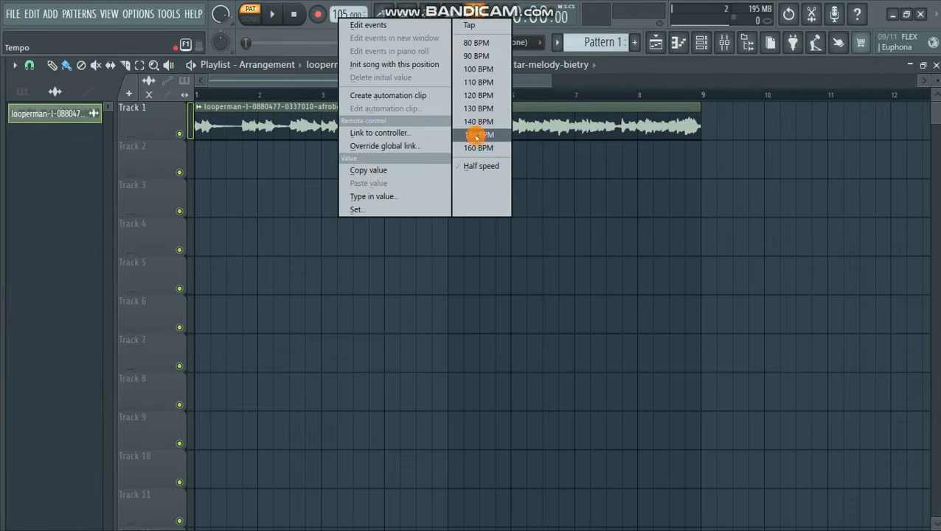
{"action": "left_click", "coordinate": [476, 135]}
{"action": "left_click", "coordinate": [478, 314]}
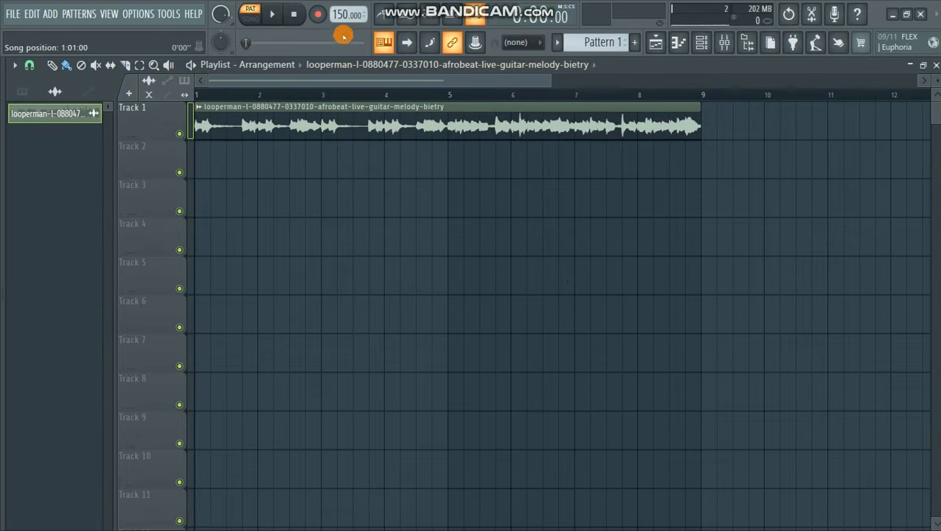
- Detect the guitar clip's tempo, apply its embedded 105 BPM to the project and play the clip in song mode
{"action": "left_click", "coordinate": [198, 109]}
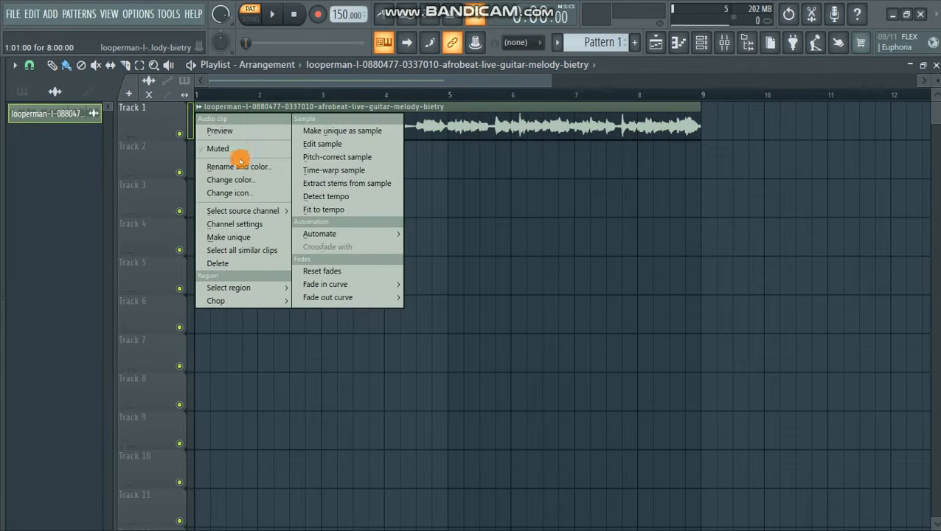
{"action": "left_click", "coordinate": [333, 198]}
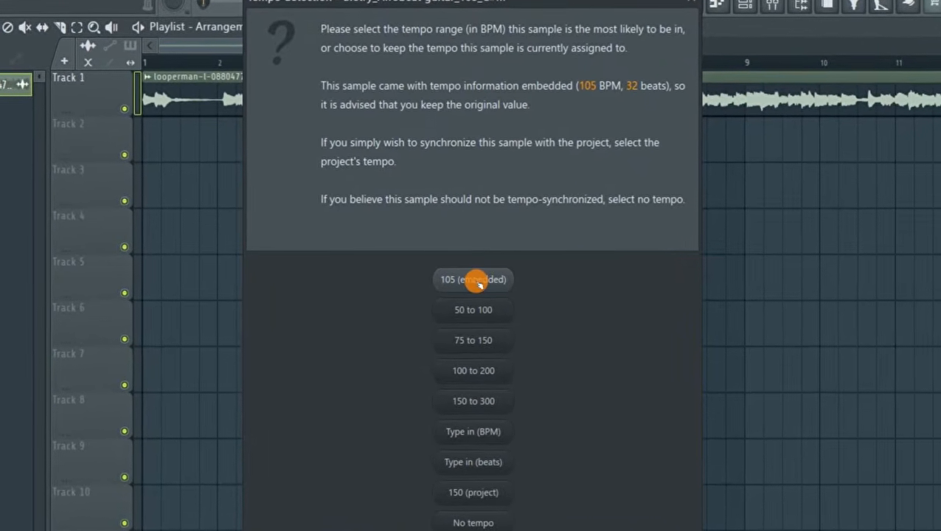
{"action": "left_click", "coordinate": [476, 281]}
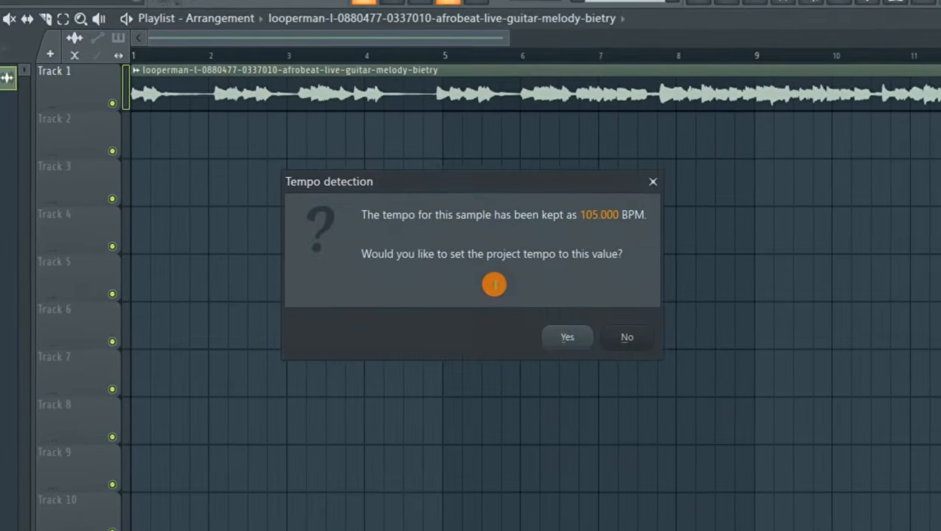
{"action": "left_click", "coordinate": [569, 340]}
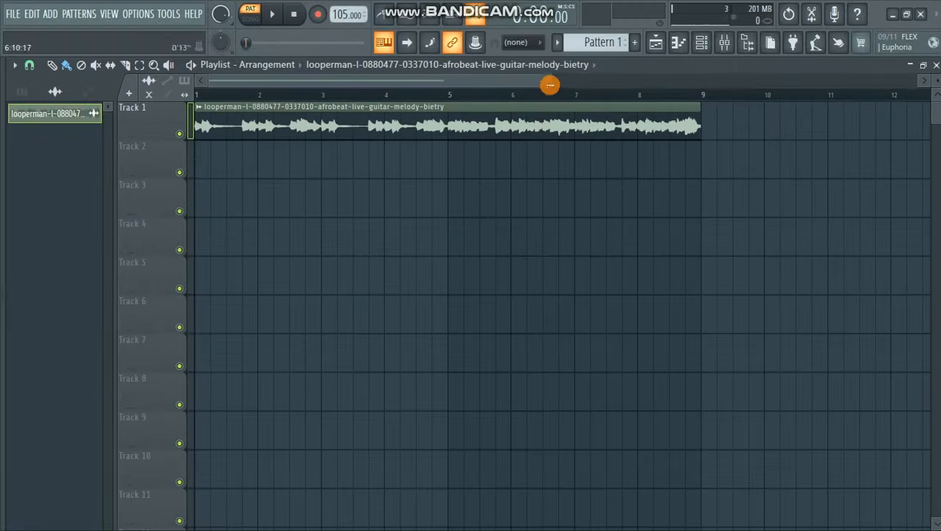
{"action": "left_click_drag", "start_coordinate": [550, 84], "coordinate": [597, 87]}
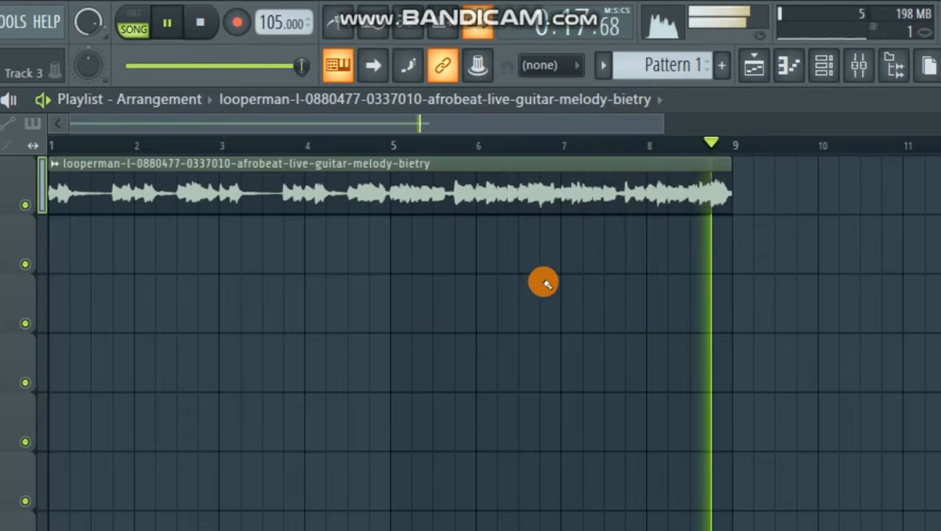
{"action": "key", "text": "space"}
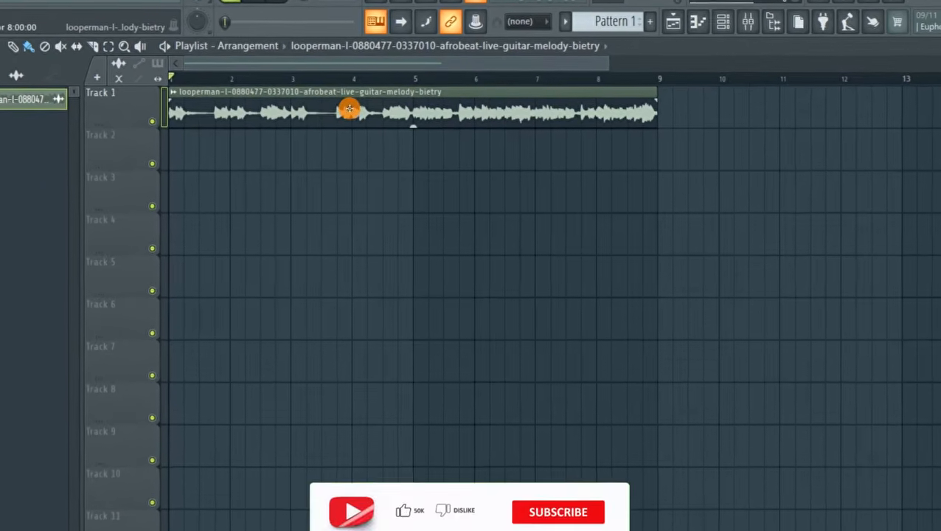
- Route the guitar clip's channel to mixer track 1 and open the mixer
{"action": "double_click", "coordinate": [427, 77]}
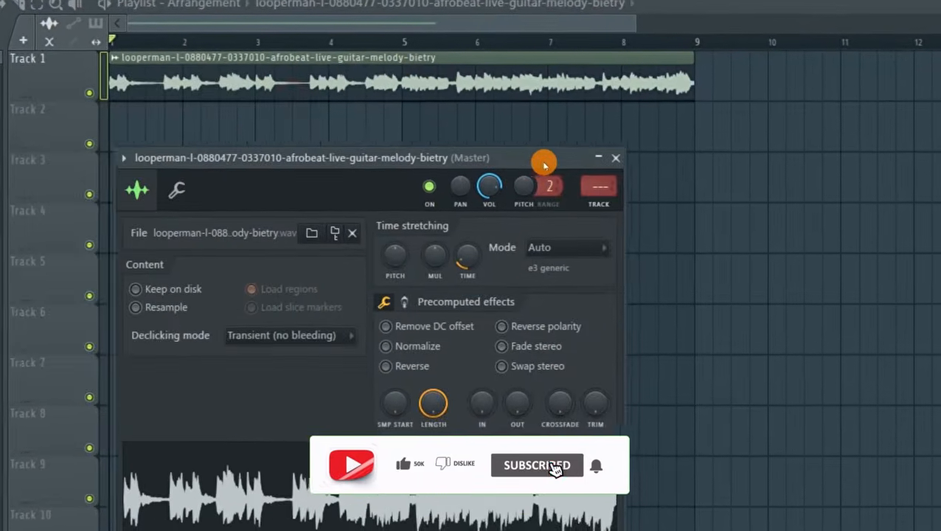
{"action": "left_click_drag", "start_coordinate": [575, 189], "coordinate": [577, 184]}
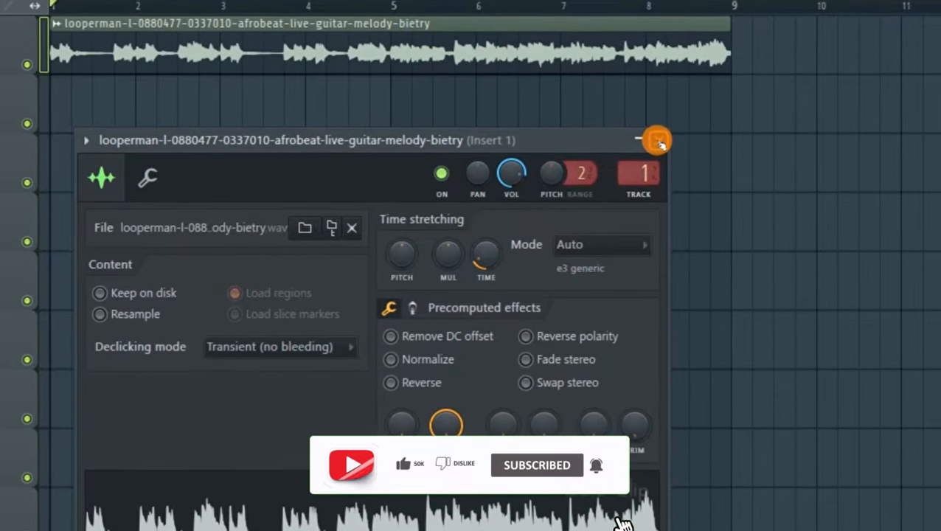
{"action": "left_click", "coordinate": [659, 142]}
{"action": "left_click", "coordinate": [724, 43]}
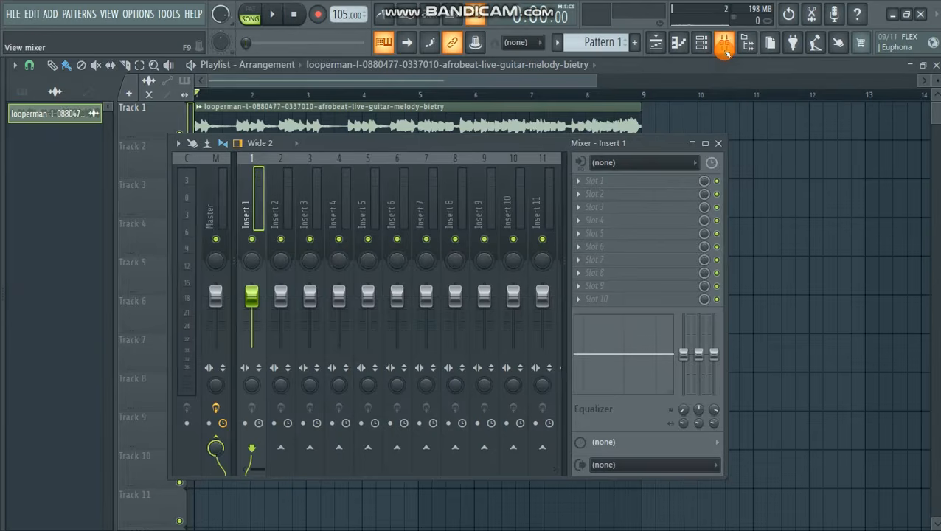
{"action": "left_click_drag", "start_coordinate": [439, 143], "coordinate": [466, 152]}
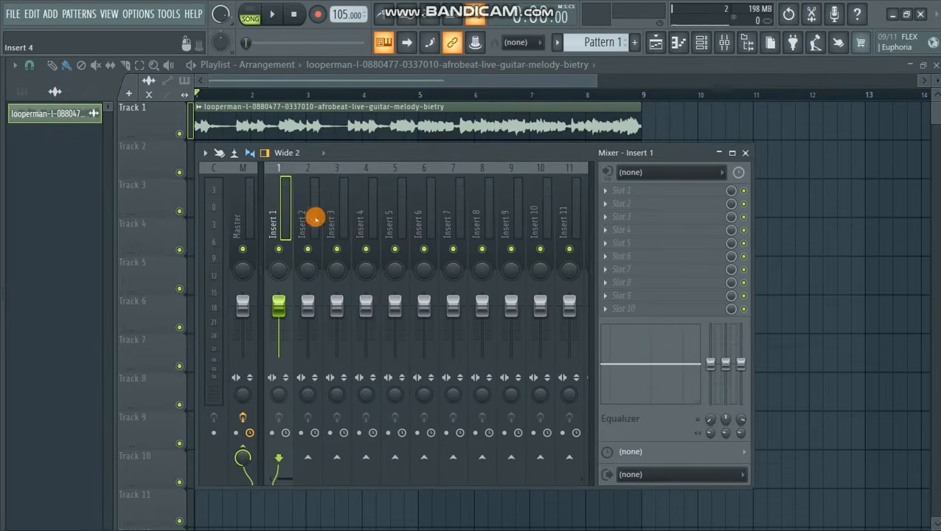
- Recolour mixer Insert 1 magenta and briefly play the song to check the guitar's routing
{"action": "right_click", "coordinate": [273, 210]}
{"action": "left_click", "coordinate": [362, 148]}
{"action": "left_click", "coordinate": [469, 192]}
{"action": "left_click", "coordinate": [422, 188]}
{"action": "left_click", "coordinate": [415, 199]}
{"action": "left_click", "coordinate": [561, 453]}
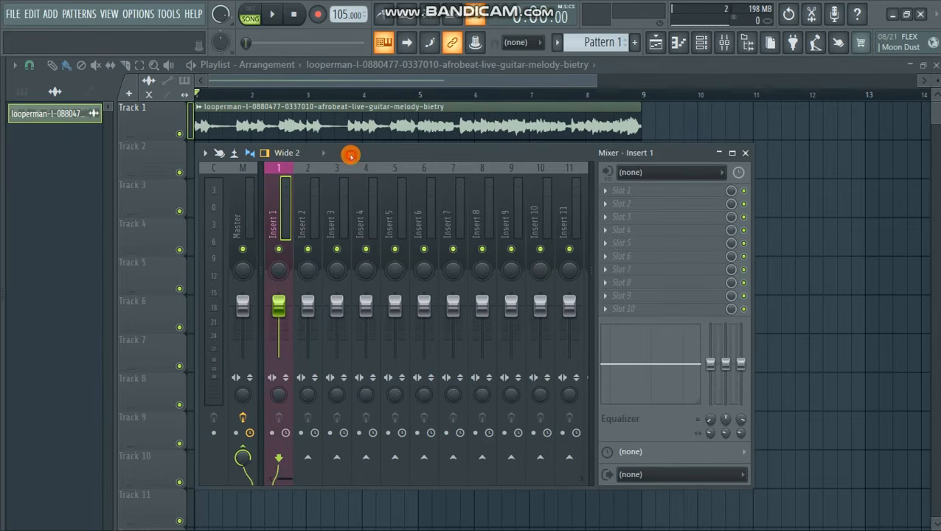
{"action": "key", "text": "space"}
{"action": "key", "text": "space"}
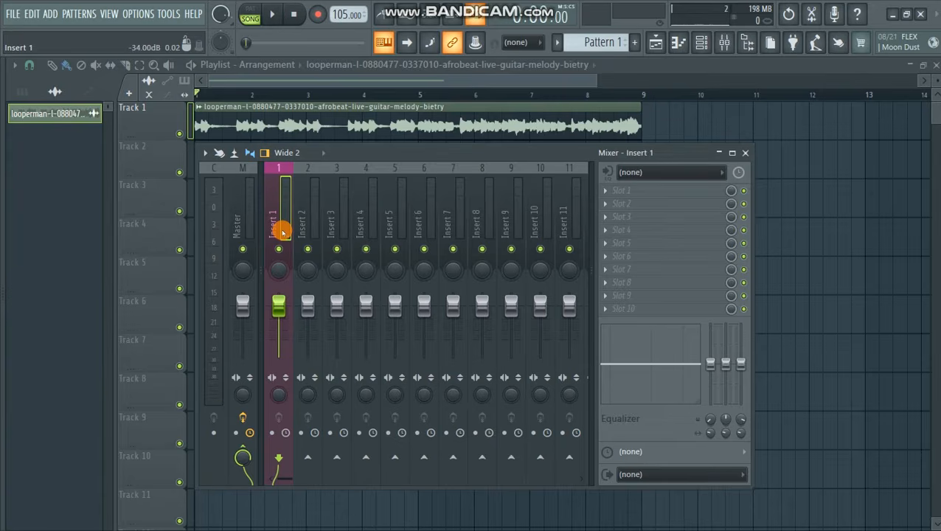
- Load the Melodyne effect plugin into slot 1 of mixer Insert 1
{"action": "left_click", "coordinate": [605, 191]}
{"action": "left_click", "coordinate": [65, 9]}
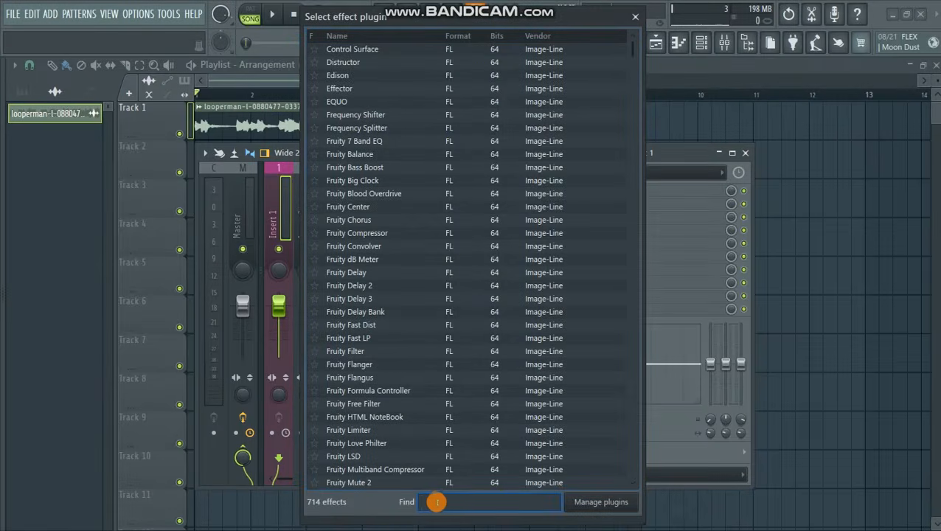
{"action": "type", "text": "MELO"}
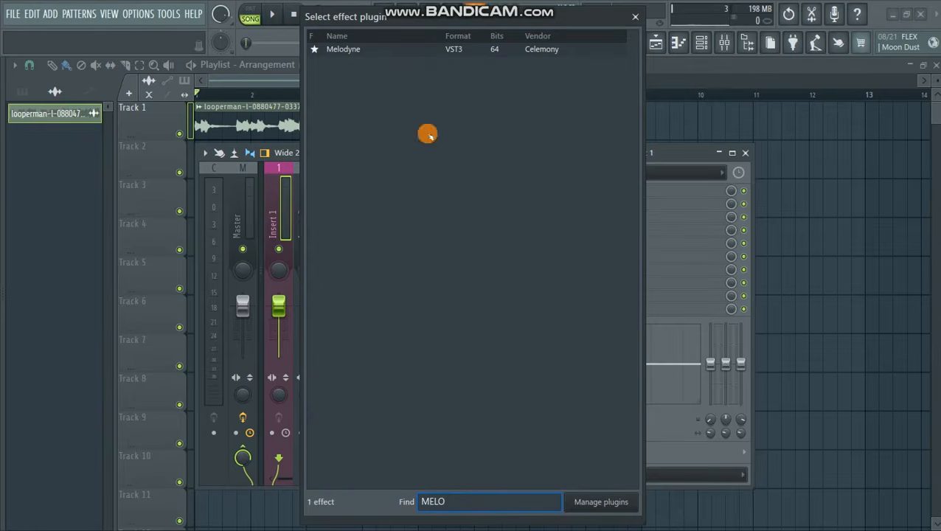
{"action": "left_click", "coordinate": [402, 49]}
{"action": "double_click", "coordinate": [402, 50]}
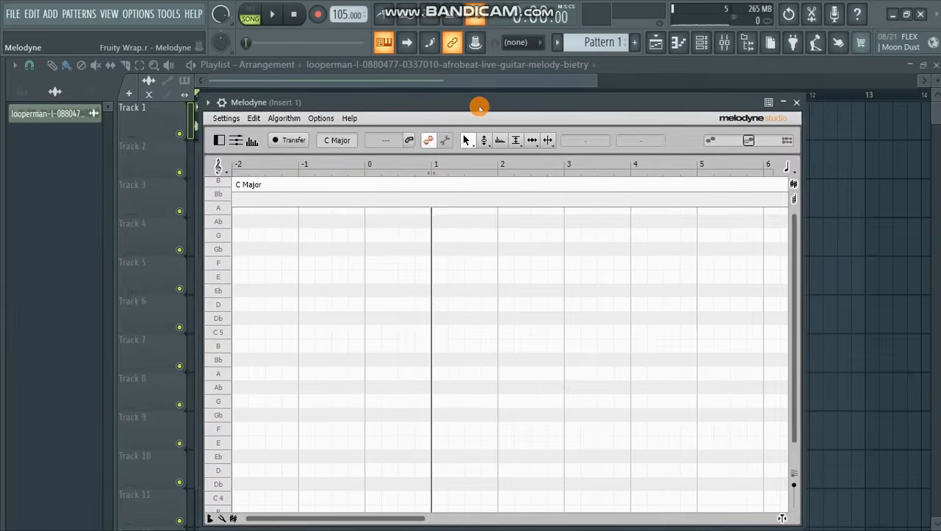
- Close the mixer, then shrink the Melodyne window and move it clear of the start of the guitar clip
{"action": "left_click_drag", "start_coordinate": [479, 108], "coordinate": [545, 188]}
{"action": "left_click", "coordinate": [745, 152]}
{"action": "left_click_drag", "start_coordinate": [602, 188], "coordinate": [574, 84]}
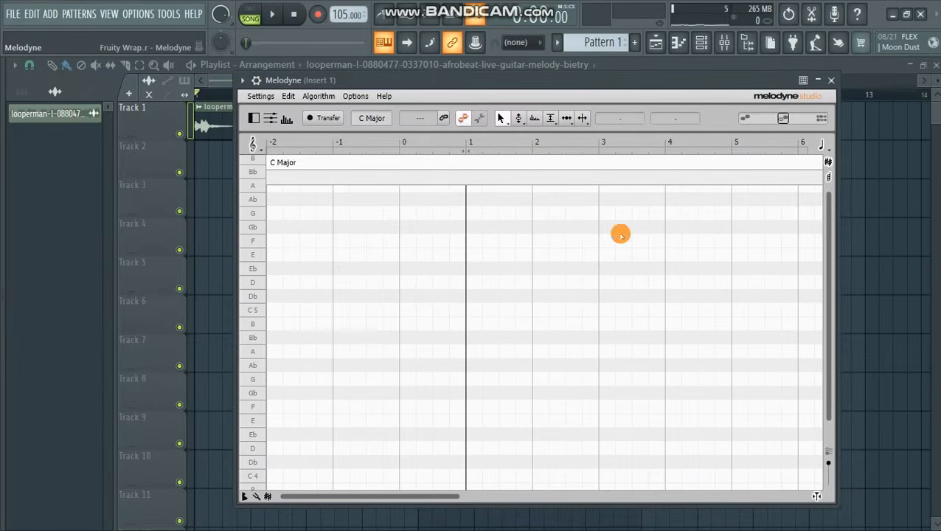
{"action": "left_click_drag", "start_coordinate": [837, 506], "coordinate": [767, 478]}
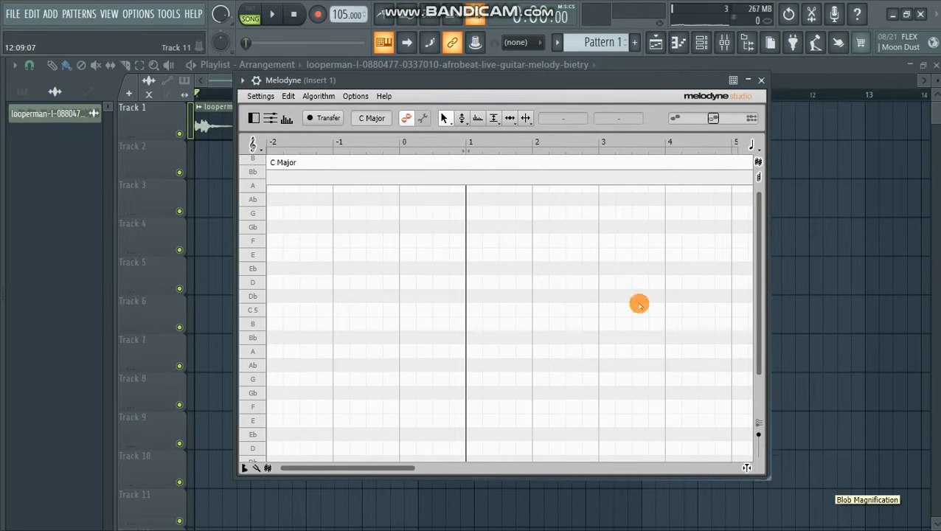
{"action": "left_click_drag", "start_coordinate": [513, 80], "coordinate": [615, 103]}
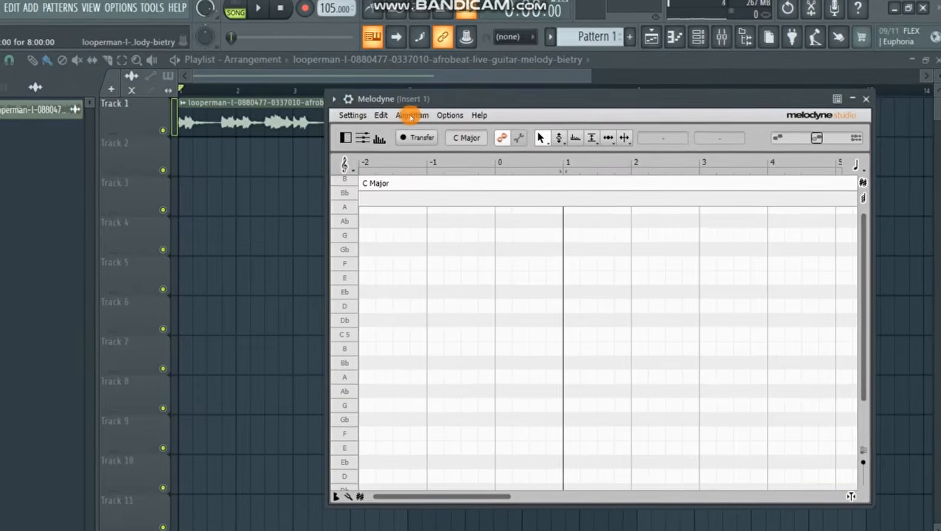
- Set Melodyne's default detection algorithm to Polyphonic Sustain and reposition its window
{"action": "left_click", "coordinate": [399, 113]}
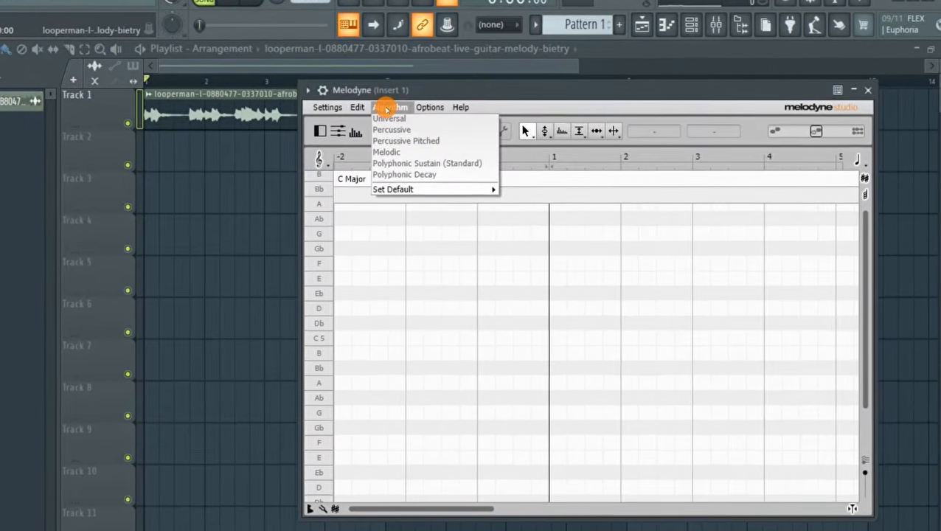
{"action": "mouse_move", "coordinate": [410, 192]}
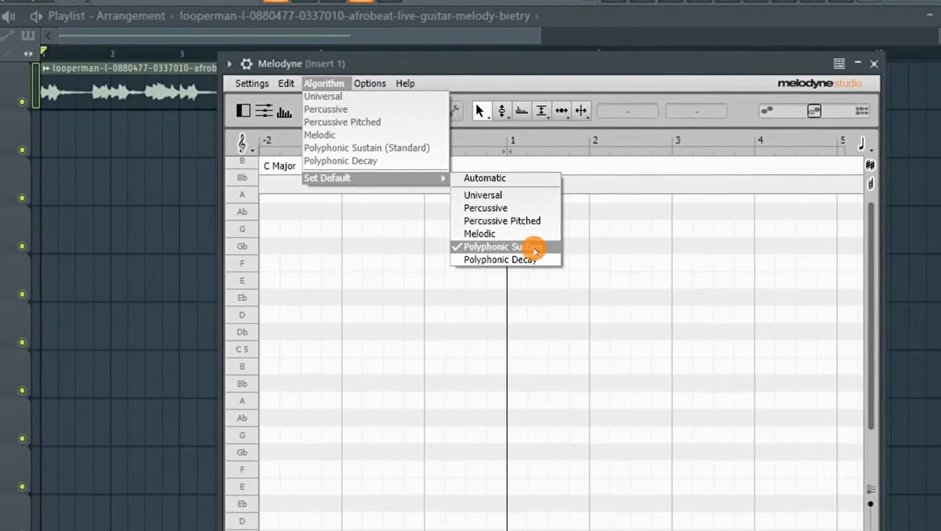
{"action": "left_click", "coordinate": [515, 252]}
{"action": "left_click", "coordinate": [327, 70]}
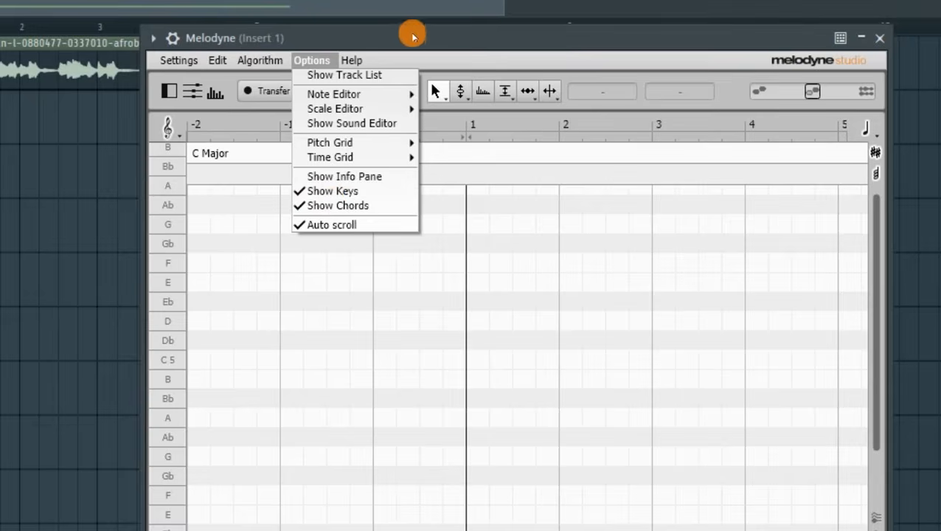
{"action": "left_click_drag", "start_coordinate": [414, 42], "coordinate": [366, 49]}
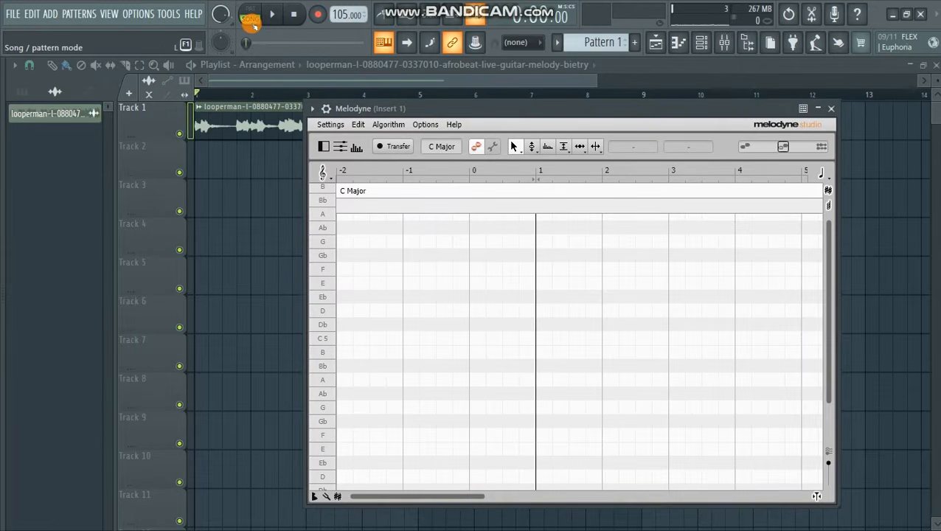
- Enable Transfer in Melodyne and play the whole song once to capture the guitar loop, then stop playback
{"action": "left_click_drag", "start_coordinate": [455, 108], "coordinate": [437, 102]}
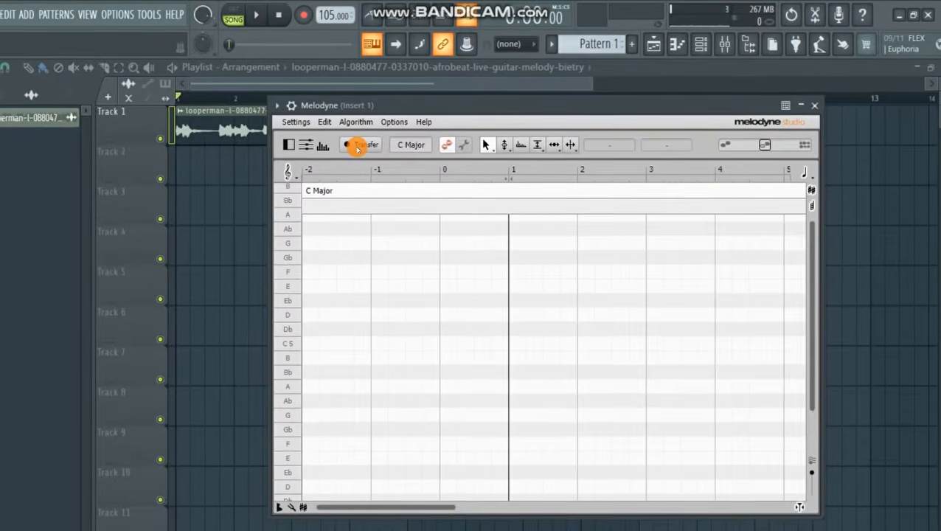
{"action": "left_click", "coordinate": [357, 146]}
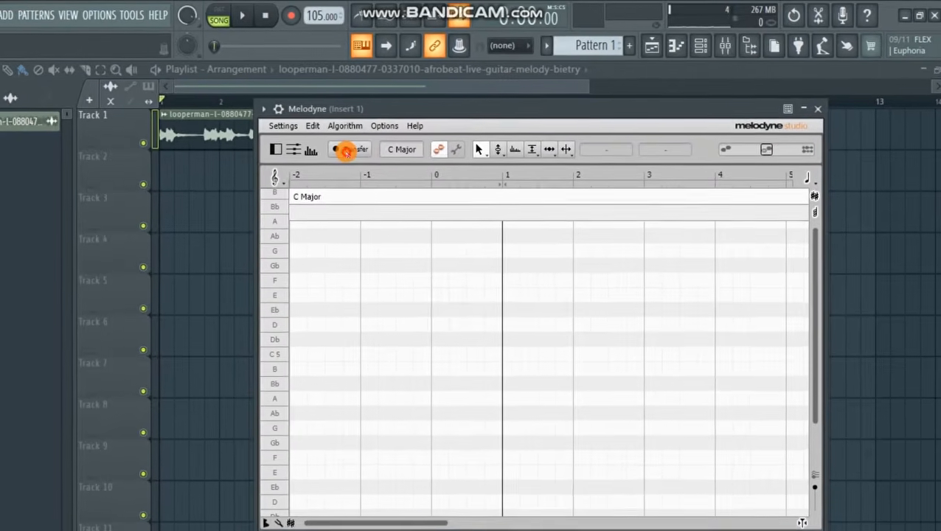
{"action": "left_click_drag", "start_coordinate": [427, 118], "coordinate": [424, 136]}
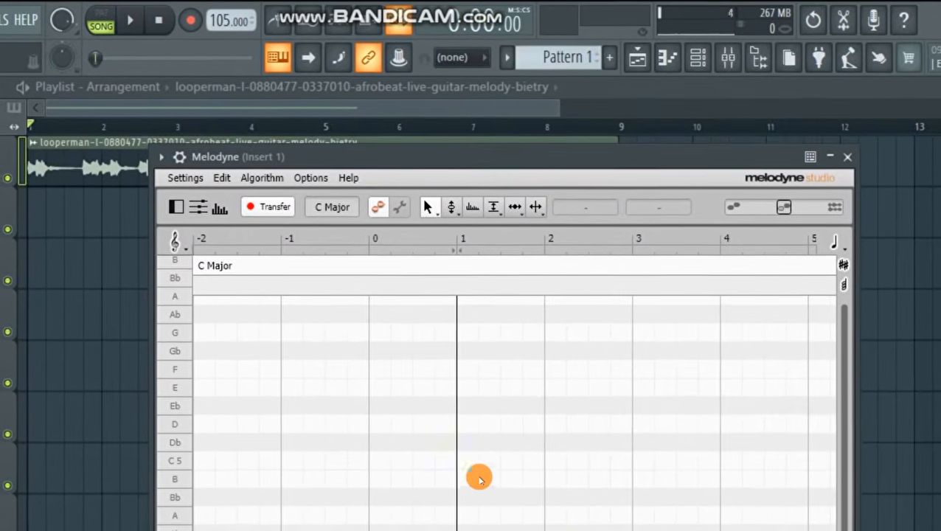
{"action": "left_click_drag", "start_coordinate": [366, 159], "coordinate": [424, 138]}
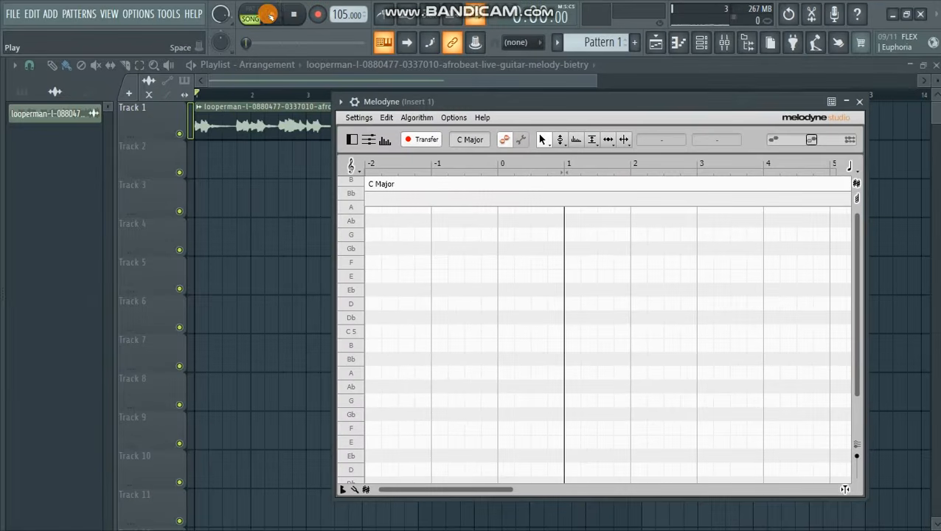
{"action": "left_click", "coordinate": [272, 15]}
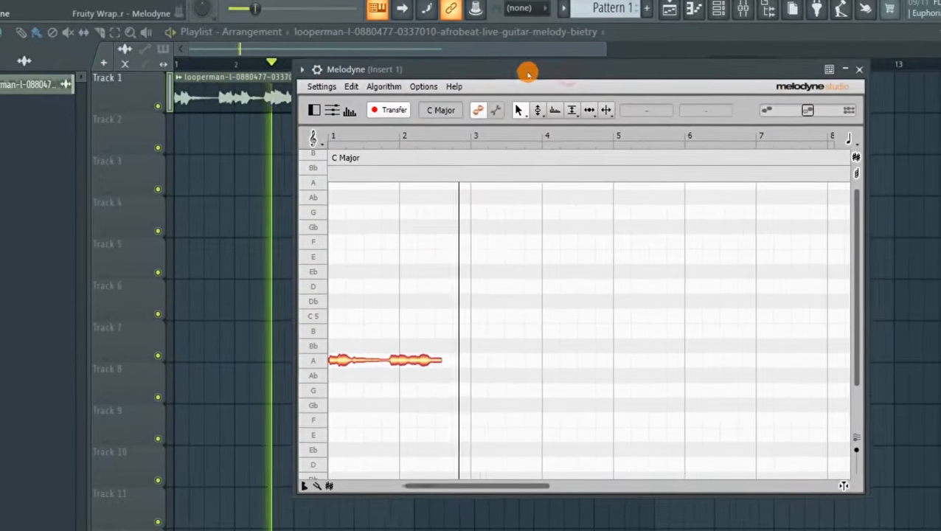
{"action": "left_click_drag", "start_coordinate": [528, 74], "coordinate": [404, 117]}
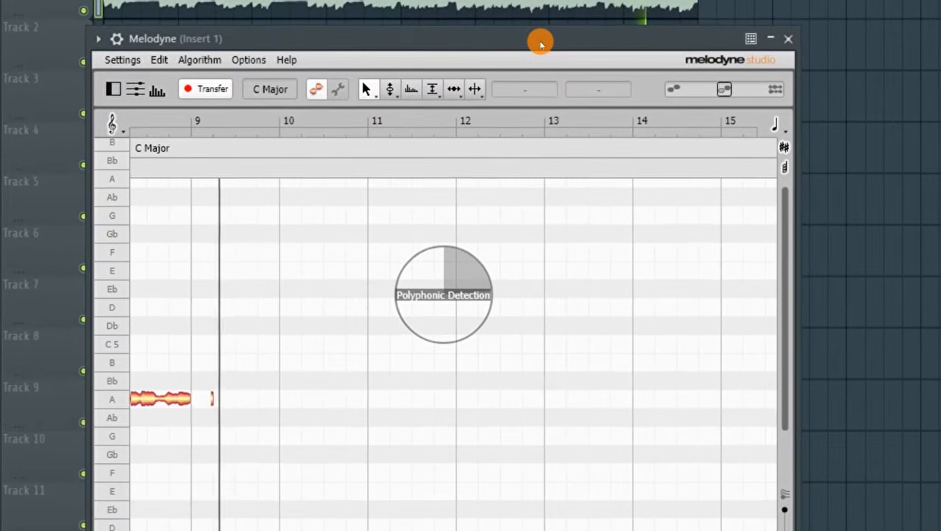
{"action": "key", "text": "space"}
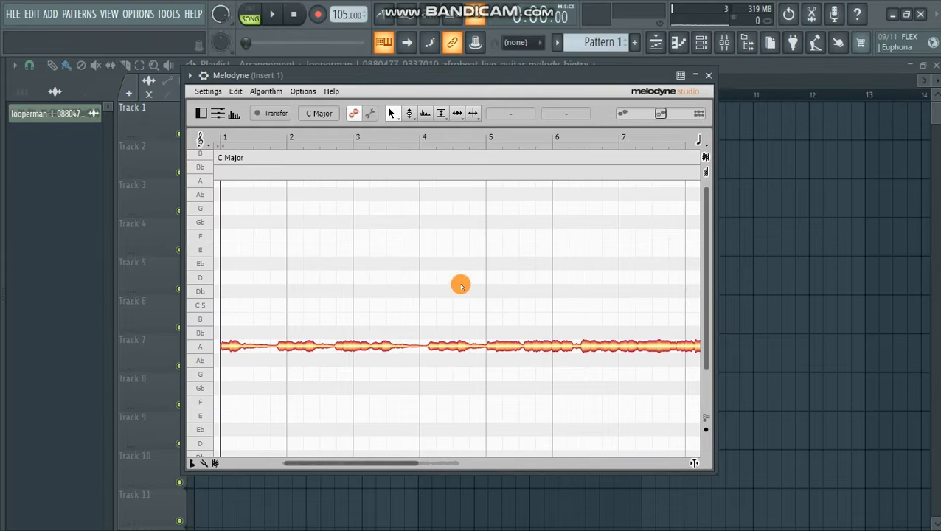
- Enlarge and reposition the Melodyne window to examine the detected guitar notes from bar 1 onward
{"action": "left_click_drag", "start_coordinate": [456, 81], "coordinate": [480, 66]}
{"action": "left_click_drag", "start_coordinate": [736, 457], "coordinate": [867, 474]}
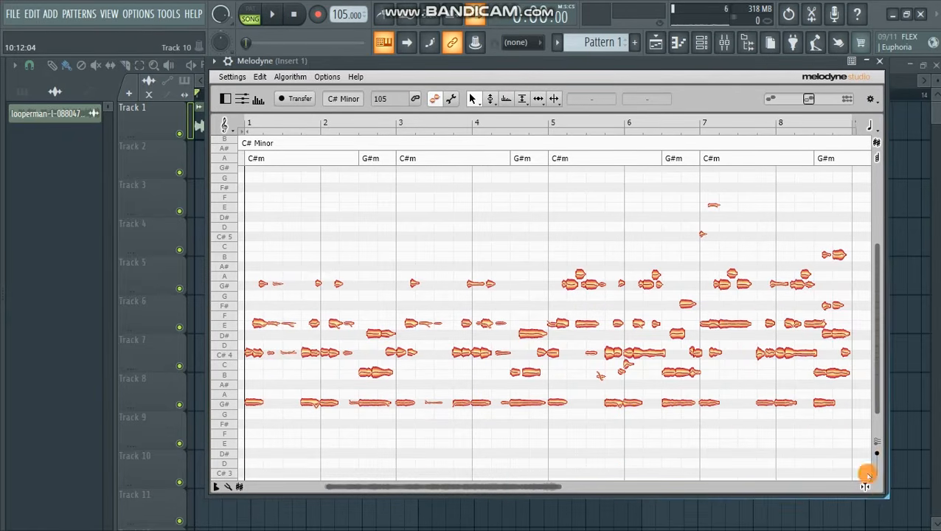
{"action": "left_click_drag", "start_coordinate": [458, 67], "coordinate": [436, 72]}
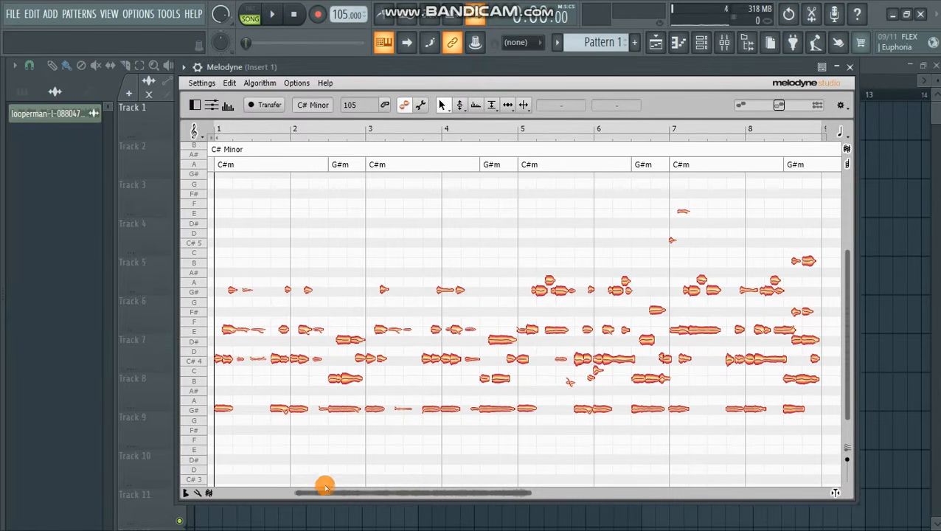
{"action": "left_click_drag", "start_coordinate": [328, 493], "coordinate": [295, 495]}
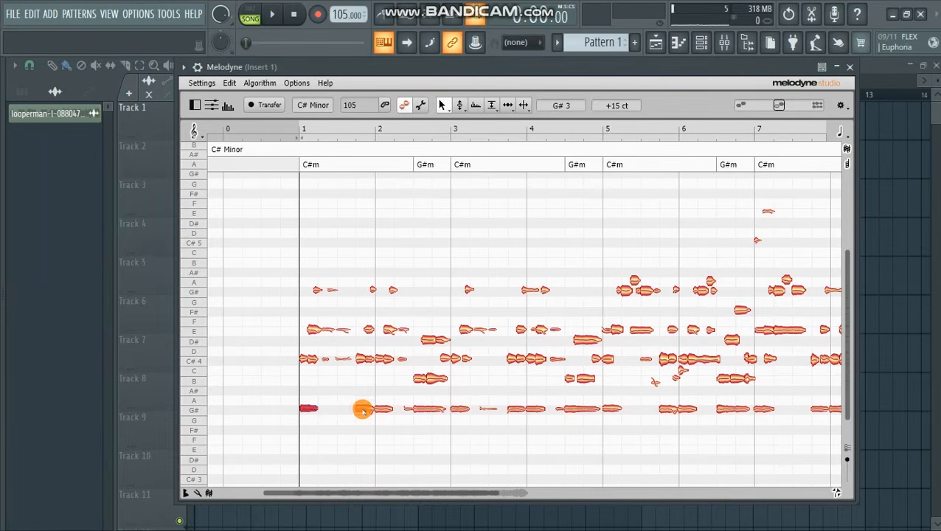
{"action": "left_click_drag", "start_coordinate": [415, 75], "coordinate": [306, 75]}
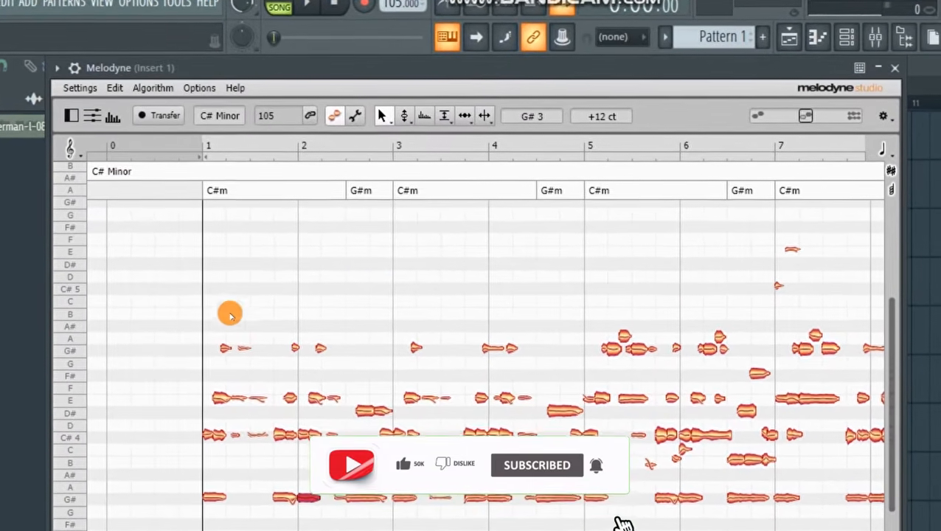
- Save the detected notes from Melodyne as a MIDI file named GUITAR MELODY 2 in the Music folder
{"action": "left_click", "coordinate": [70, 90]}
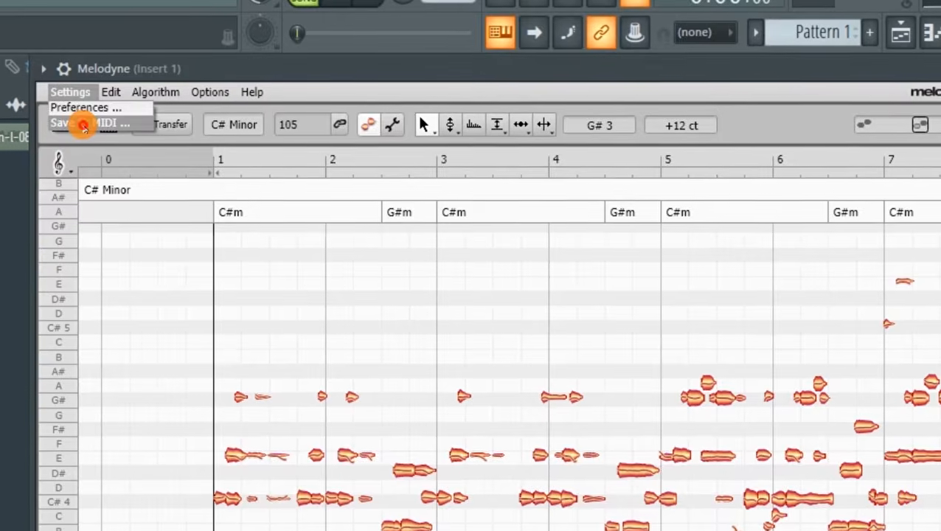
{"action": "left_click", "coordinate": [85, 122]}
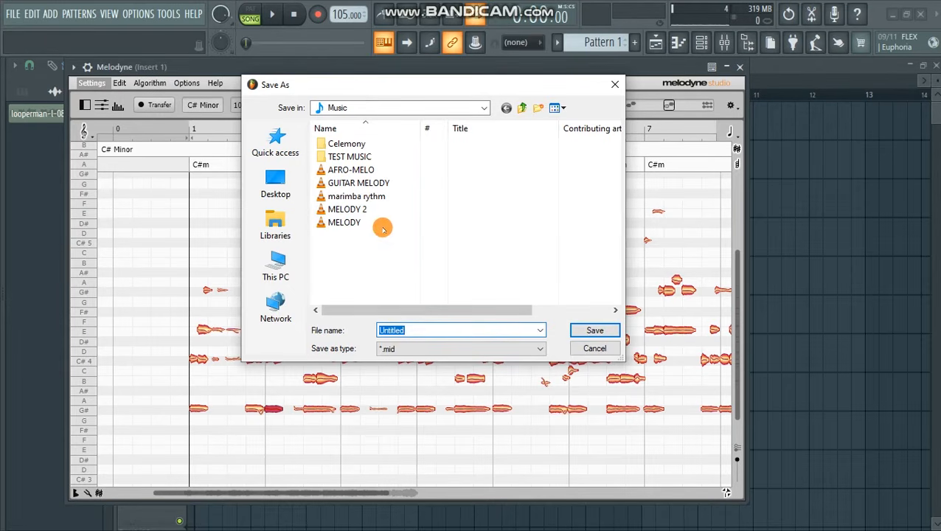
{"action": "left_click", "coordinate": [358, 183]}
{"action": "left_click", "coordinate": [453, 330]}
{"action": "type", "text": "2"}
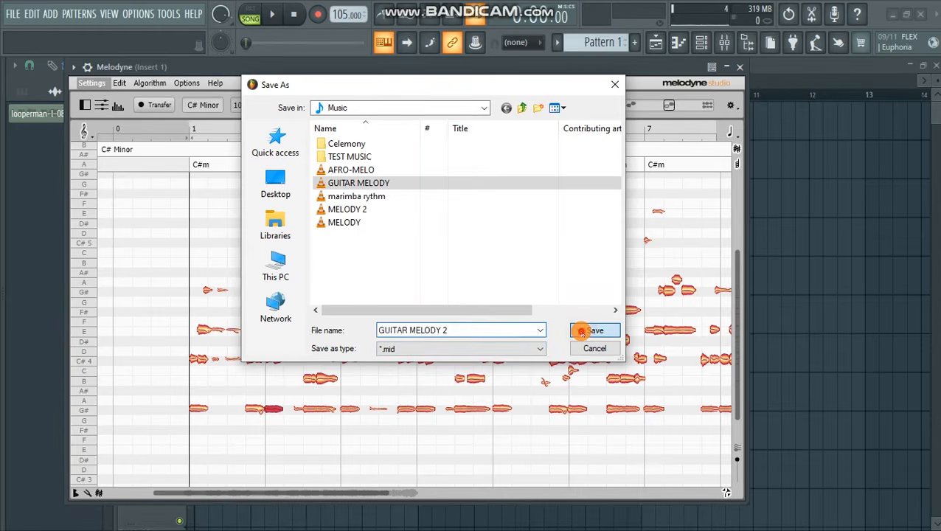
{"action": "left_click", "coordinate": [584, 331]}
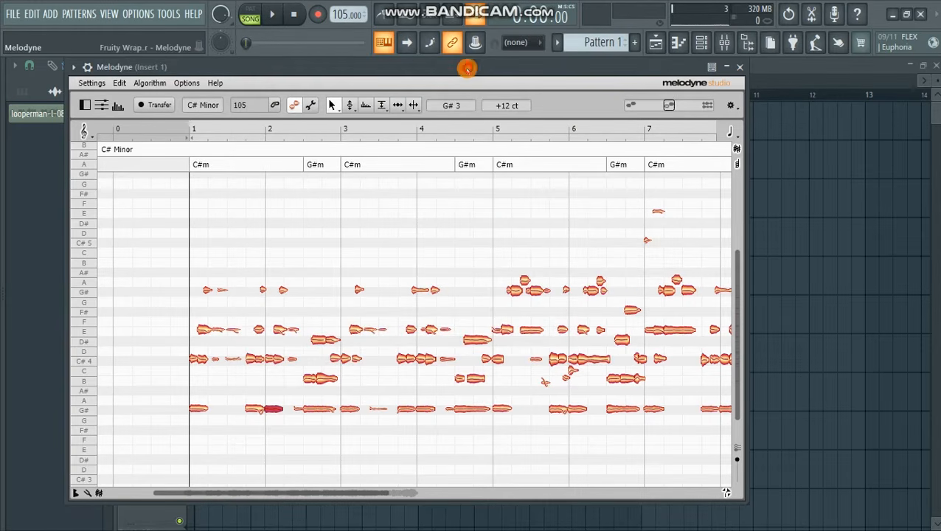
- Remove Melodyne from slot 1 of mixer Insert 1 and briefly play the song to check the guitar without it
{"action": "left_click_drag", "start_coordinate": [467, 68], "coordinate": [464, 82]}
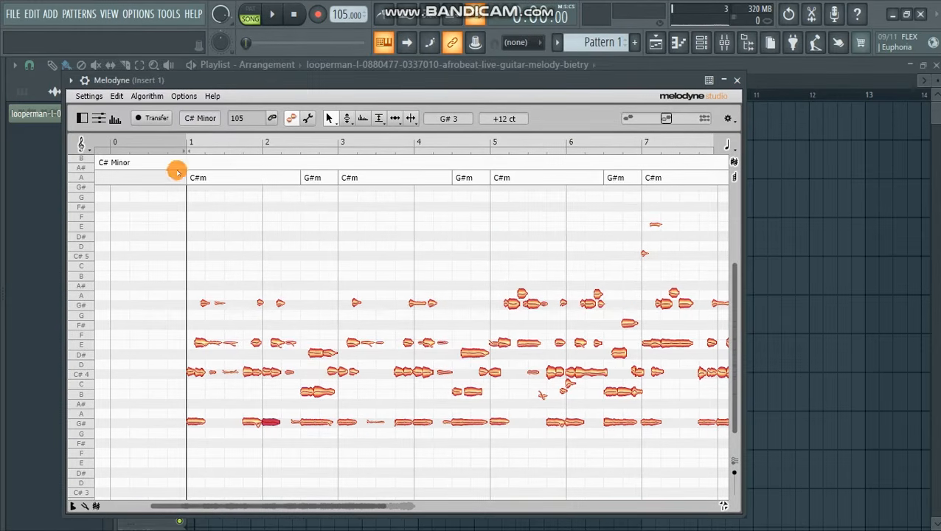
{"action": "left_click", "coordinate": [736, 82]}
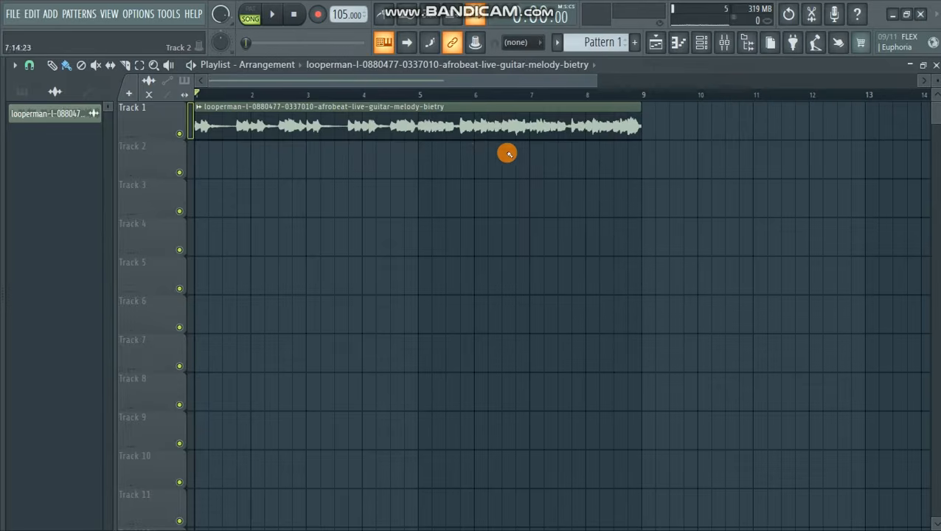
{"action": "left_click", "coordinate": [726, 40]}
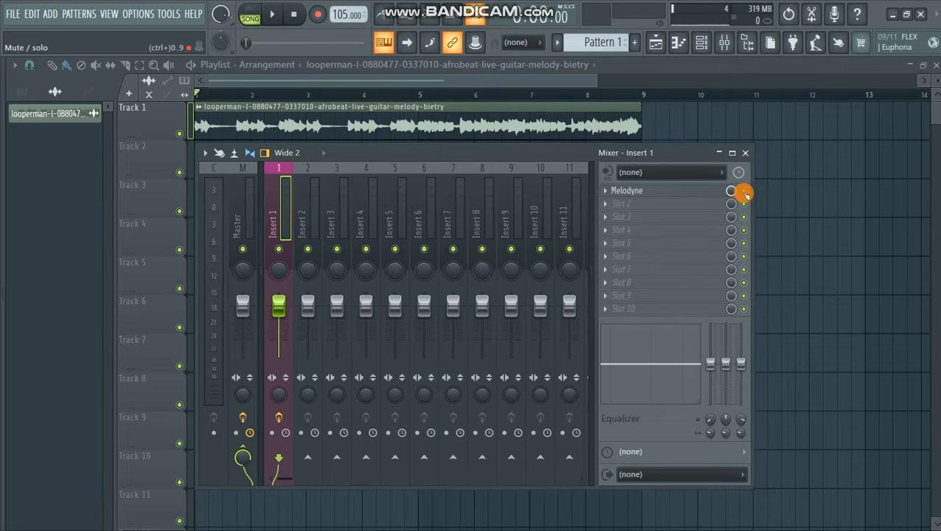
{"action": "left_click", "coordinate": [604, 192]}
{"action": "left_click", "coordinate": [628, 216]}
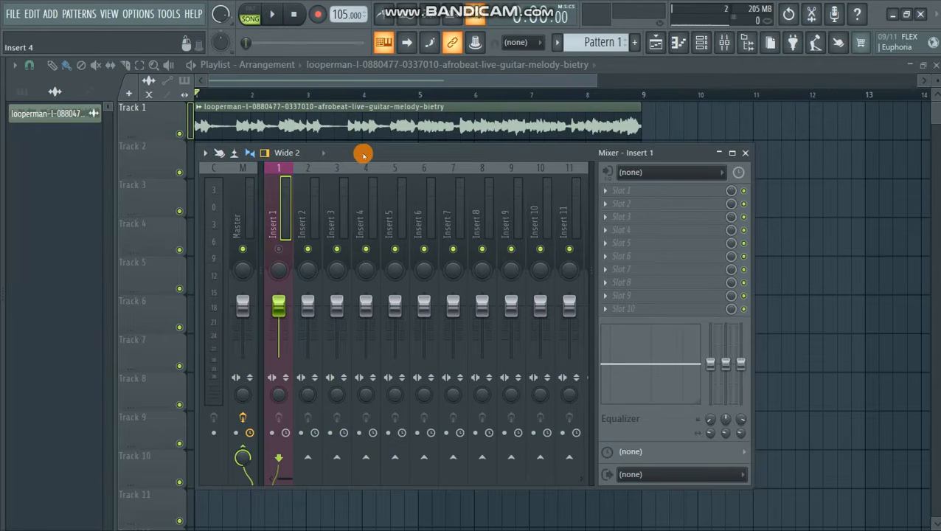
{"action": "left_click_drag", "start_coordinate": [363, 154], "coordinate": [315, 197]}
{"action": "key", "text": "space"}
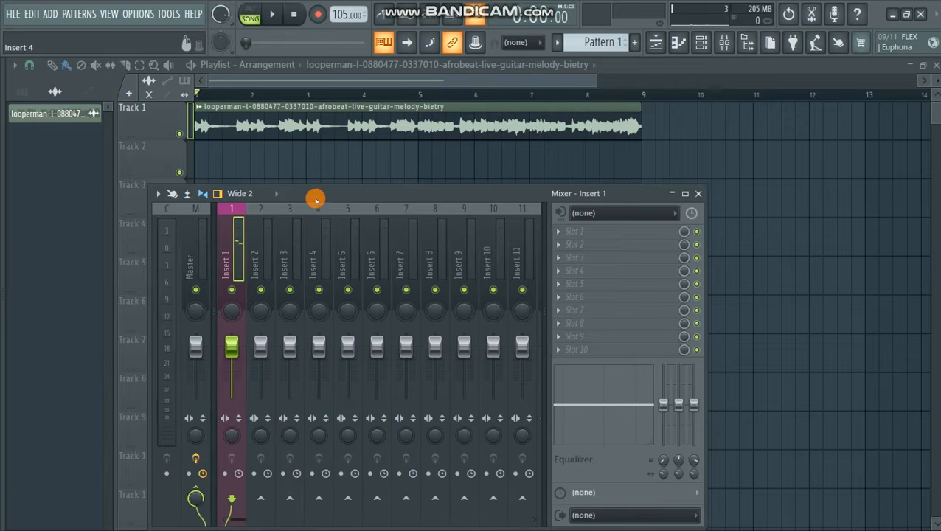
- Close the mixer and place Pattern 1 at bar 1 of Track 2 in the playlist
{"action": "left_click", "coordinate": [696, 194]}
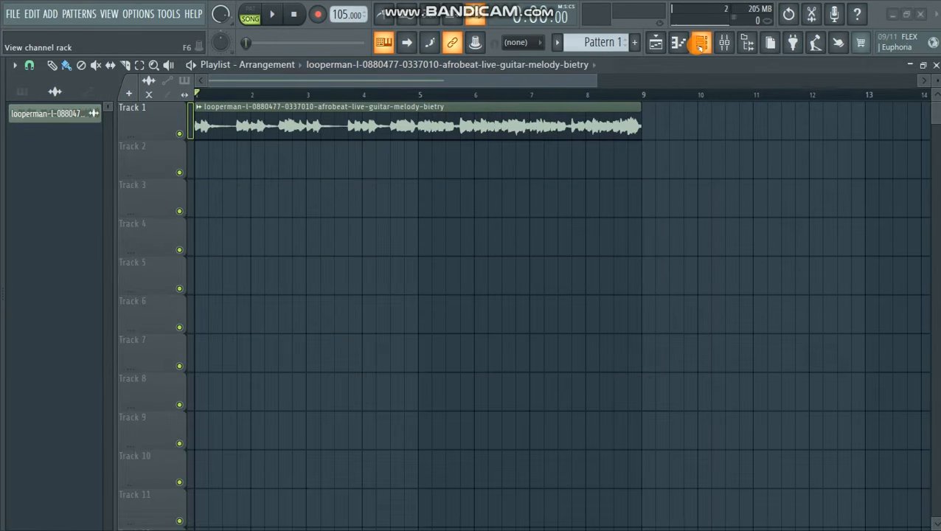
{"action": "left_click", "coordinate": [594, 42]}
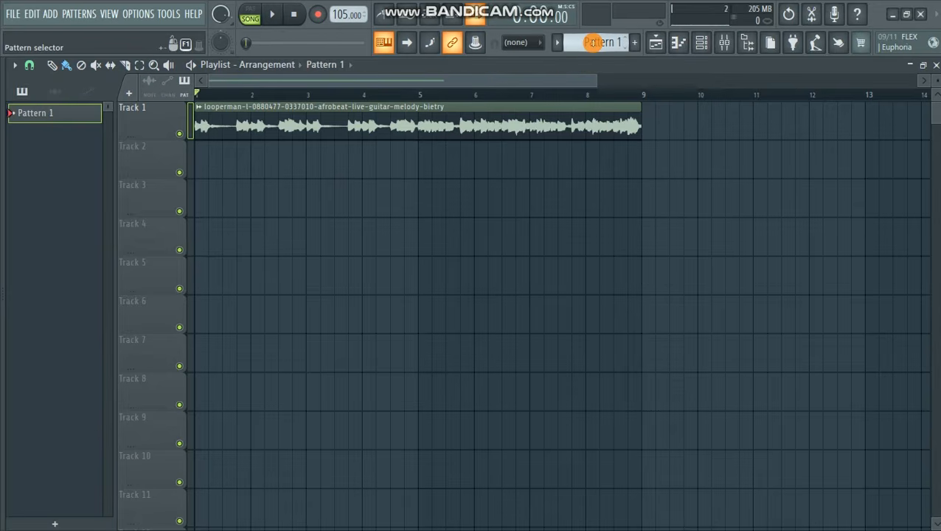
{"action": "left_click", "coordinate": [197, 163]}
- Add an FL Keys instrument to the channel rack, close its plugin window and reposition the rack
{"action": "left_click", "coordinate": [703, 44]}
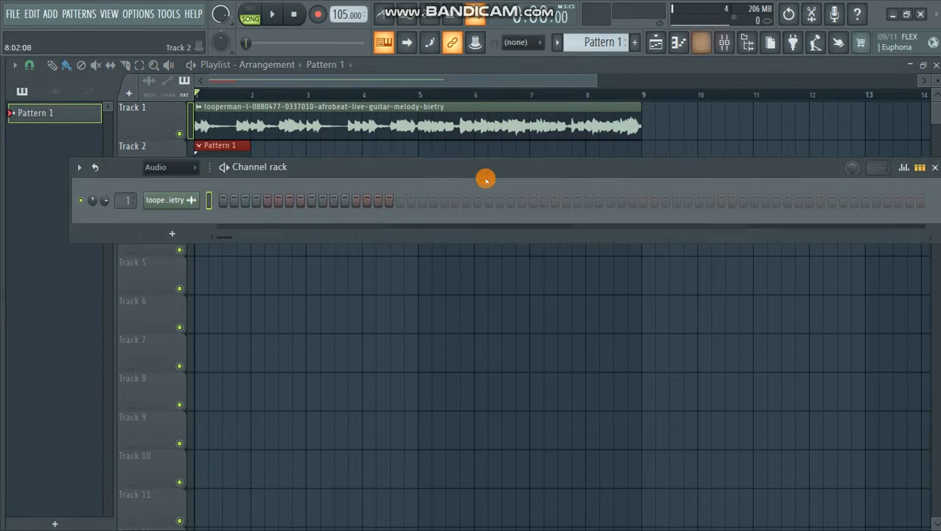
{"action": "left_click_drag", "start_coordinate": [409, 167], "coordinate": [369, 237]}
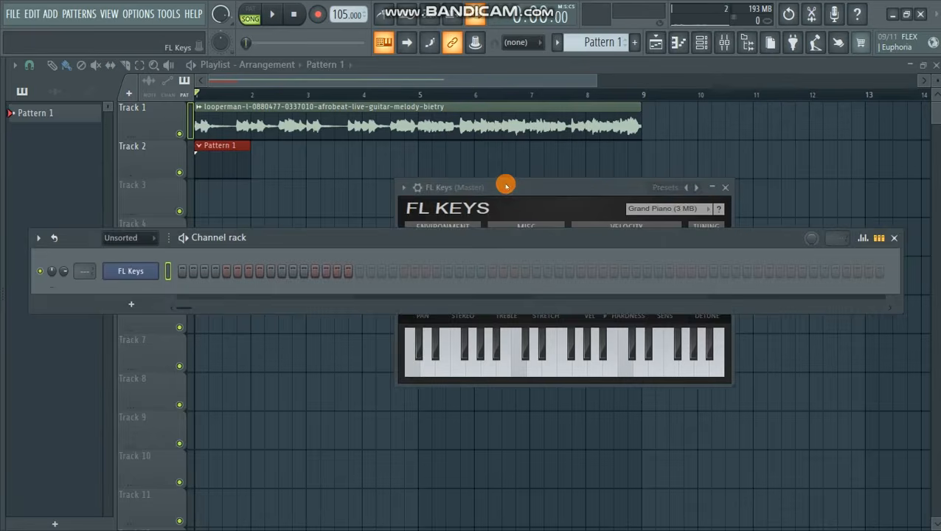
{"action": "double_click", "coordinate": [506, 185]}
{"action": "left_click", "coordinate": [516, 187]}
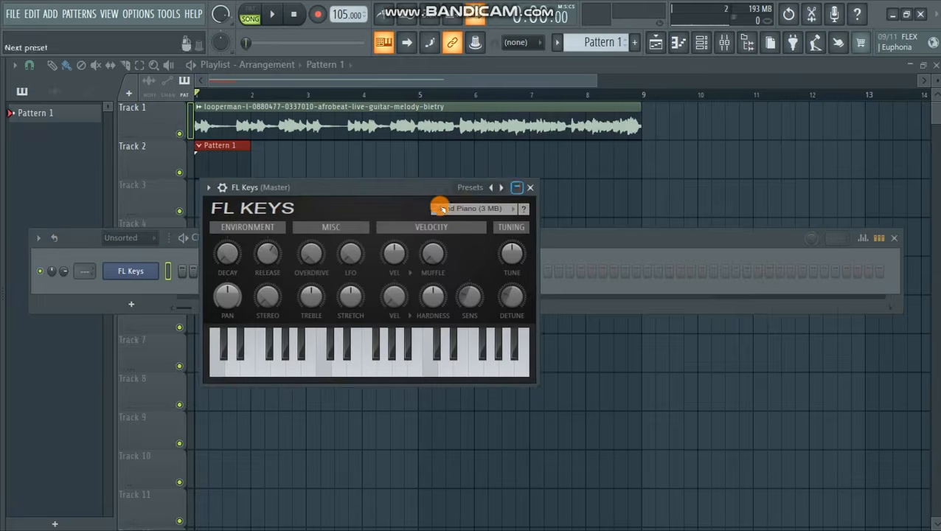
{"action": "left_click_drag", "start_coordinate": [393, 186], "coordinate": [414, 234]}
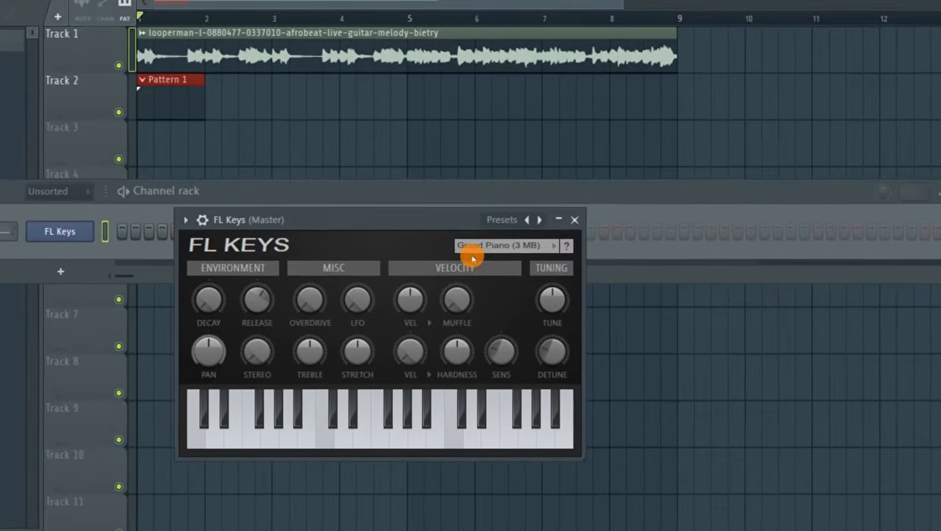
{"action": "left_click", "coordinate": [500, 241]}
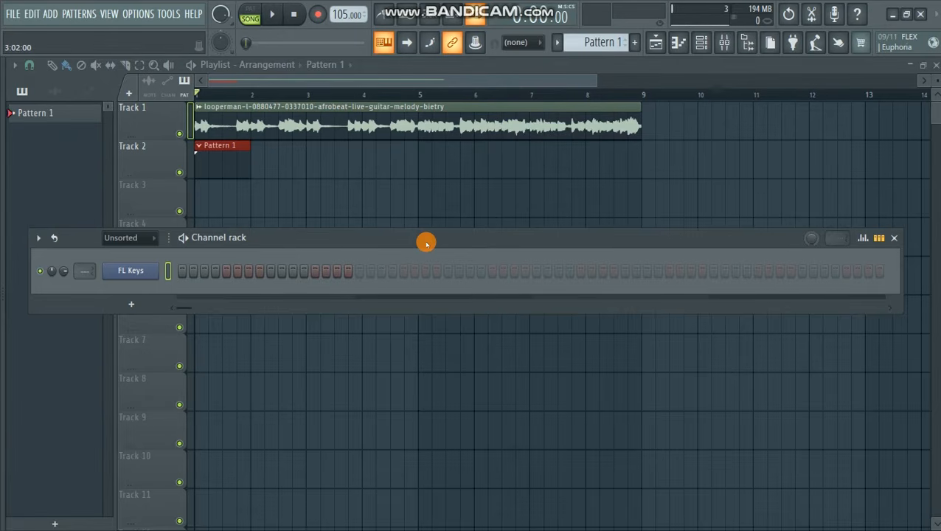
{"action": "left_click_drag", "start_coordinate": [427, 242], "coordinate": [439, 237]}
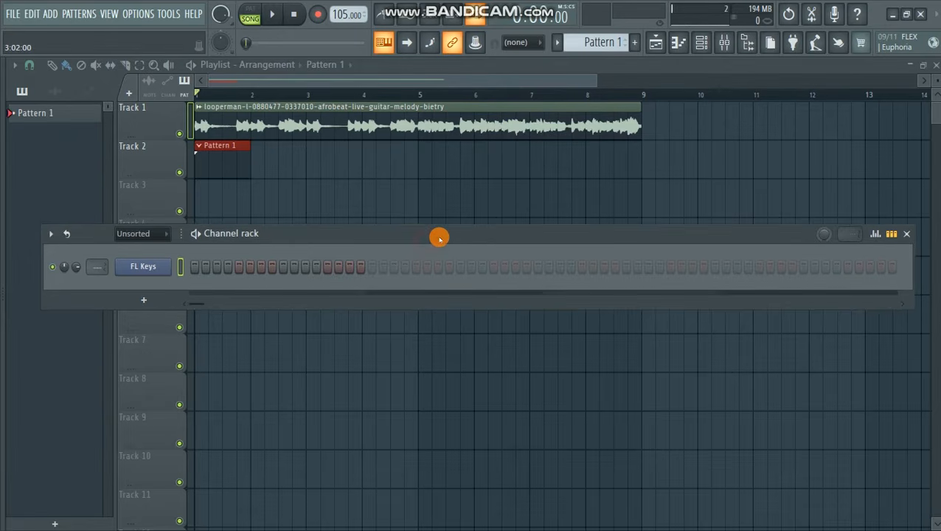
- Import the MIDI file GUITAR MELODY 2 from the Music folder into the FL Keys piano roll, including all tracks and channels
{"action": "right_click", "coordinate": [151, 266]}
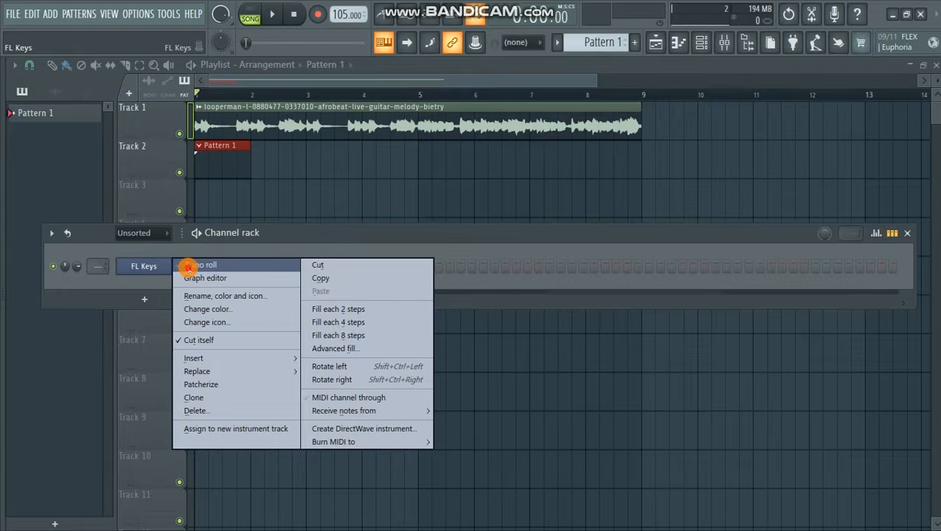
{"action": "left_click", "coordinate": [193, 264]}
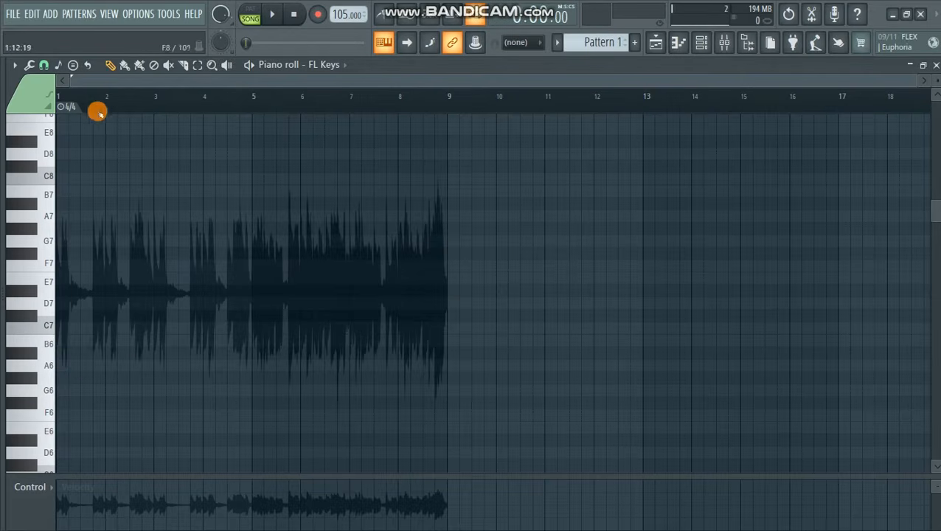
{"action": "left_click", "coordinate": [14, 68]}
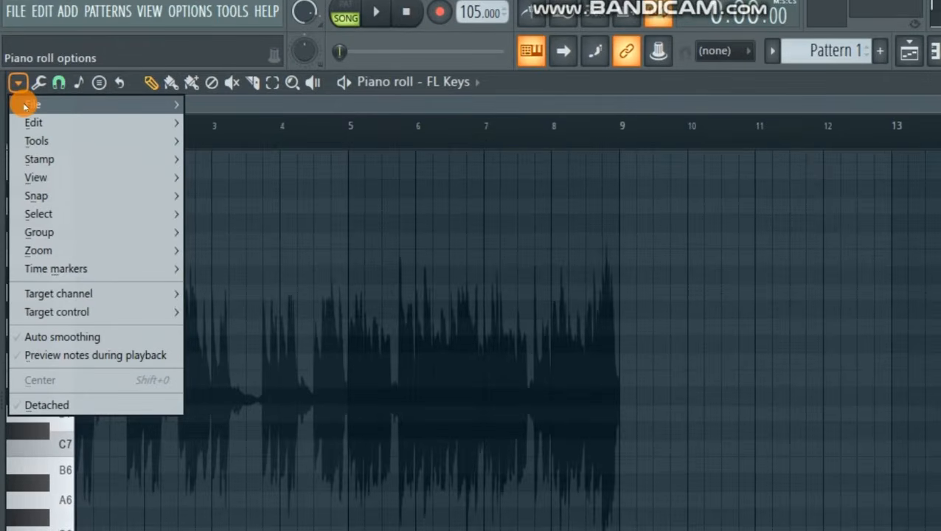
{"action": "mouse_move", "coordinate": [20, 82]}
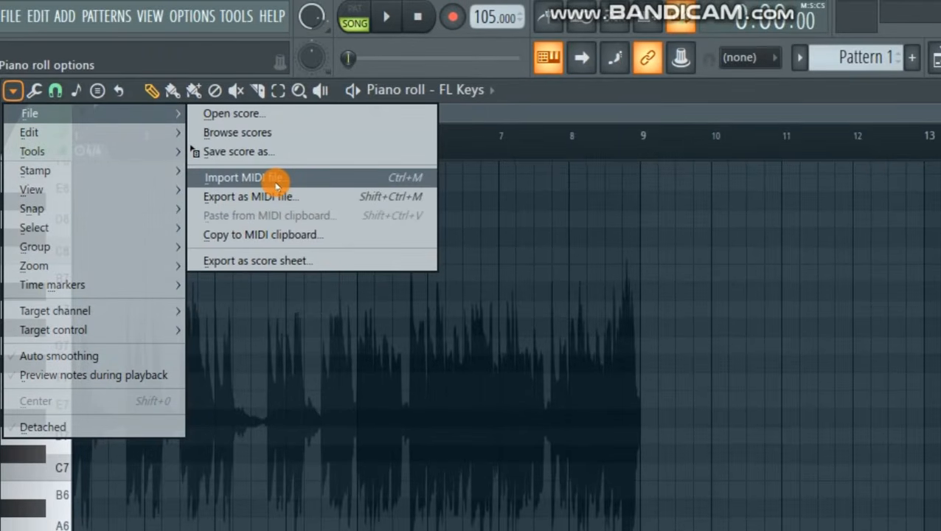
{"action": "left_click", "coordinate": [275, 185]}
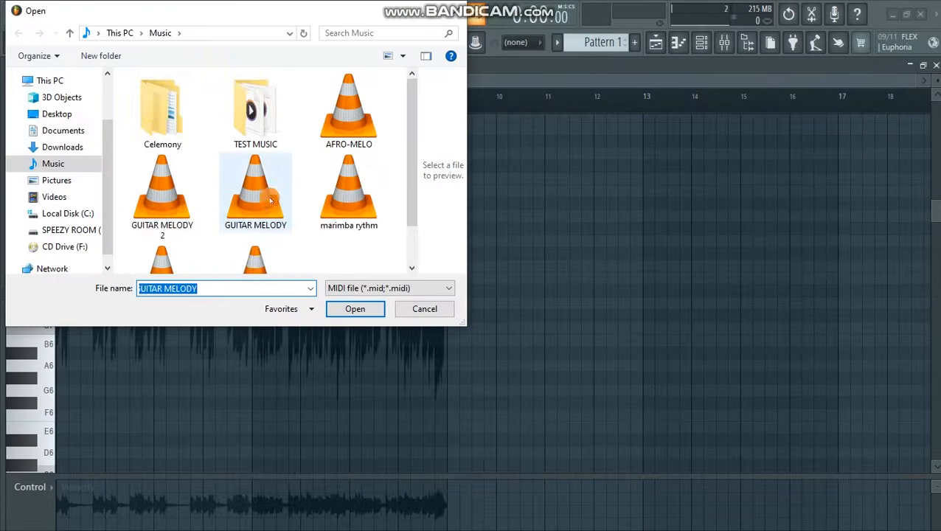
{"action": "scroll", "coordinate": [324, 210], "scroll_direction": "down", "scroll_amount": 1}
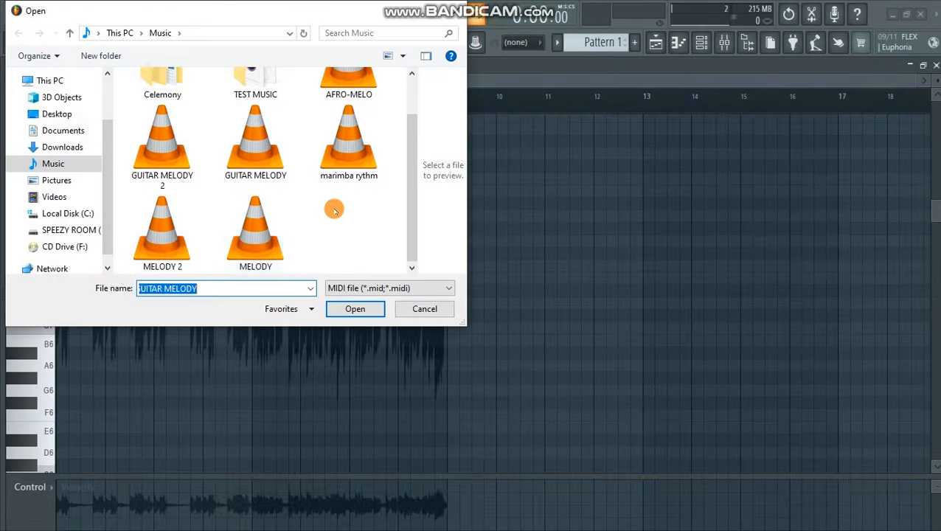
{"action": "double_click", "coordinate": [164, 151]}
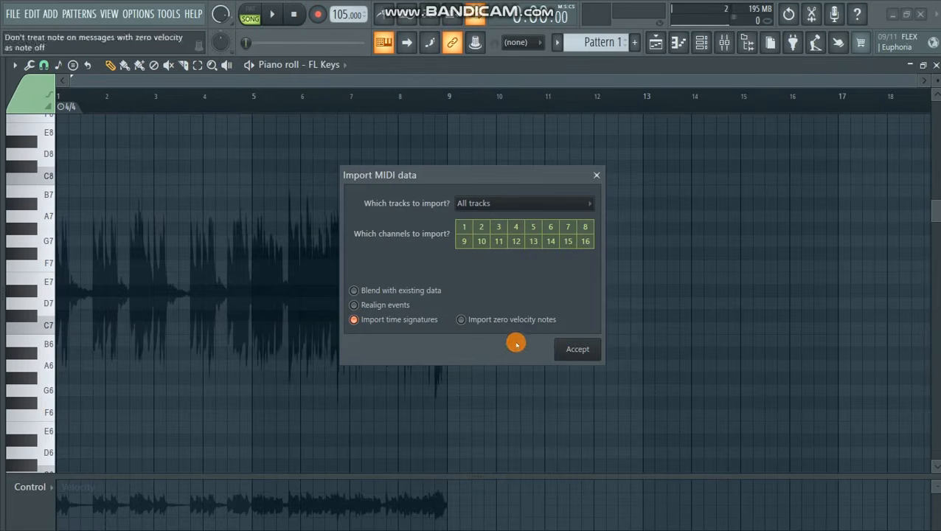
{"action": "left_click", "coordinate": [566, 343]}
- Quantize the imported FL Keys notes with the quantizer's Default template, using the Quantize end time option
{"action": "scroll", "coordinate": [472, 281], "scroll_direction": "down", "scroll_amount": 10}
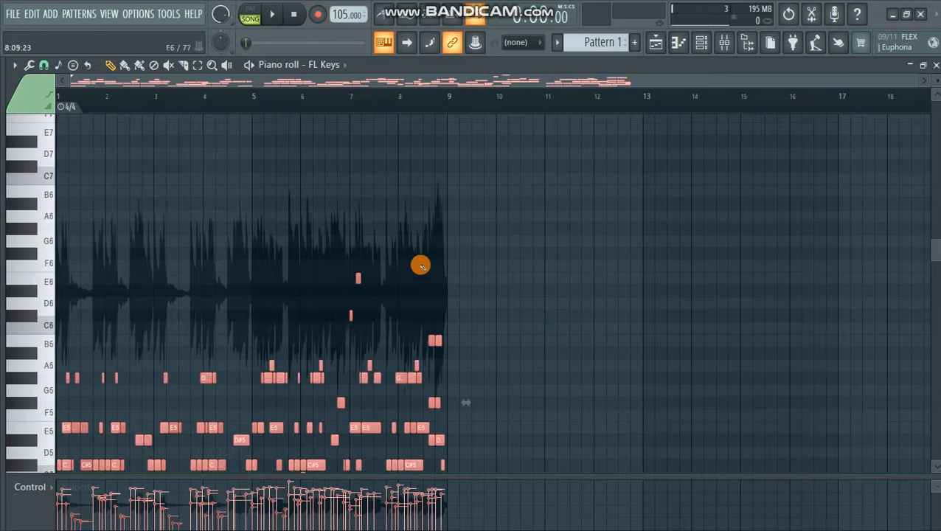
{"action": "scroll", "coordinate": [452, 255], "scroll_direction": "down", "scroll_amount": 2}
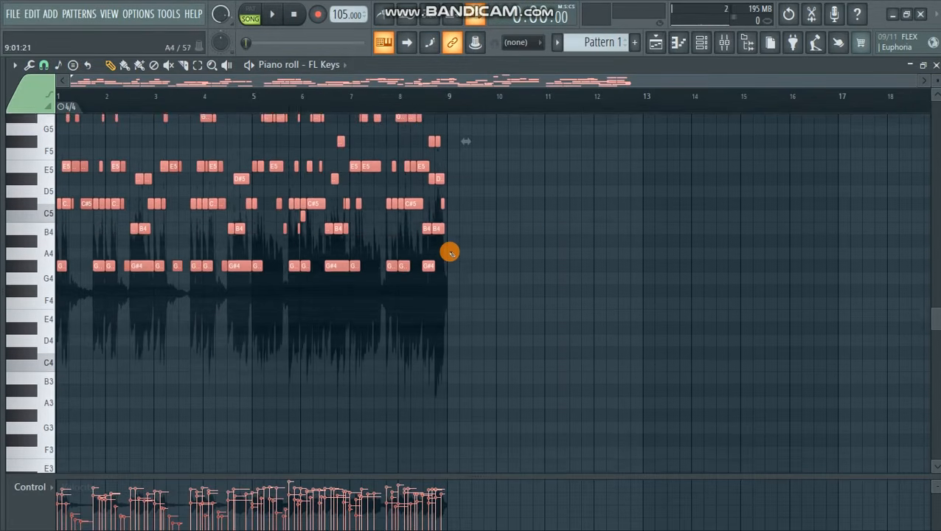
{"action": "scroll", "coordinate": [452, 255], "scroll_direction": "up", "scroll_amount": 2}
{"action": "scroll", "coordinate": [514, 327], "scroll_direction": "up", "scroll_amount": 3}
{"action": "scroll", "coordinate": [742, 175], "scroll_direction": "down", "scroll_amount": 3}
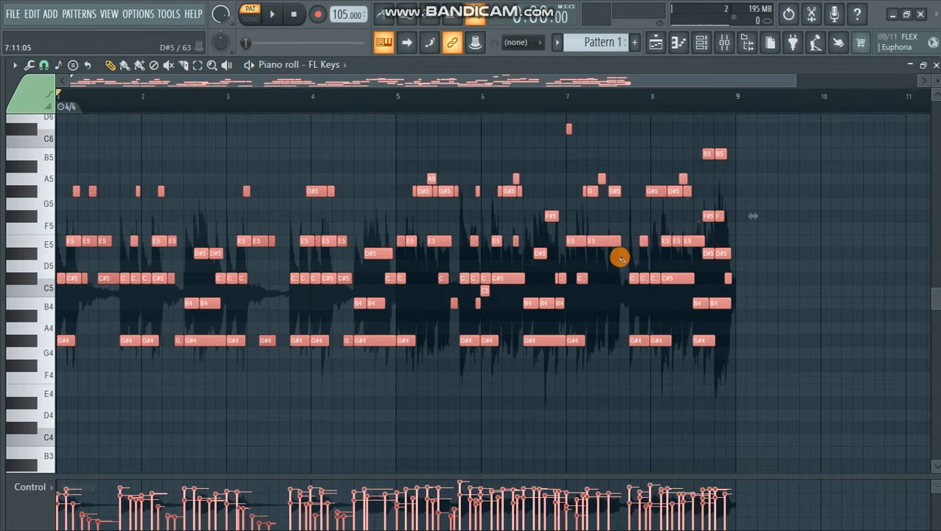
{"action": "key", "text": "alt+q"}
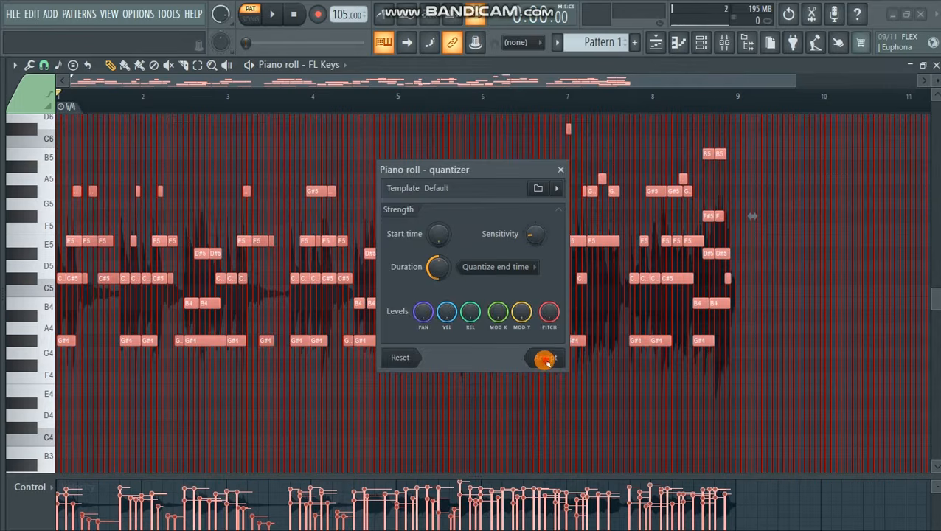
{"action": "left_click", "coordinate": [545, 359]}
- Play Pattern 1 in pattern mode to hear the imported FL Keys melody up to about bar 9, and stop playback
{"action": "left_click_drag", "start_coordinate": [795, 83], "coordinate": [697, 79]}
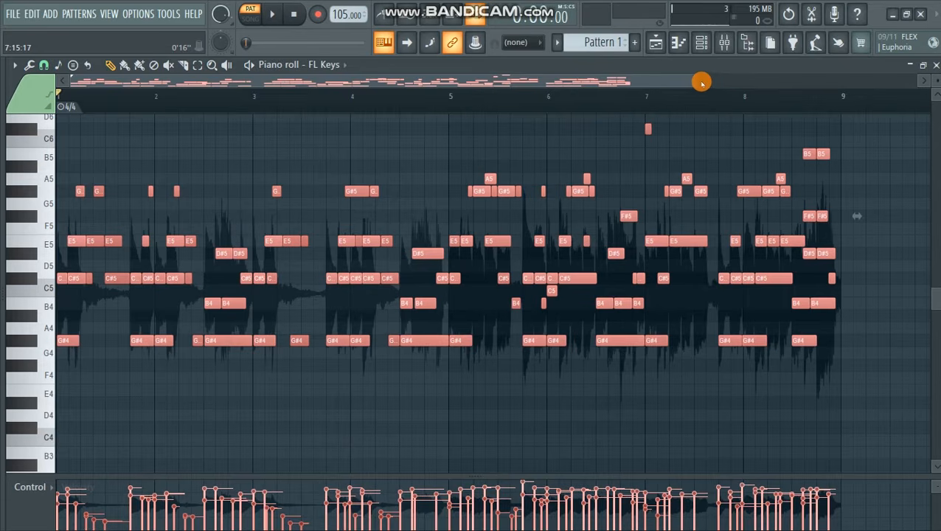
{"action": "left_click_drag", "start_coordinate": [700, 81], "coordinate": [115, 337]}
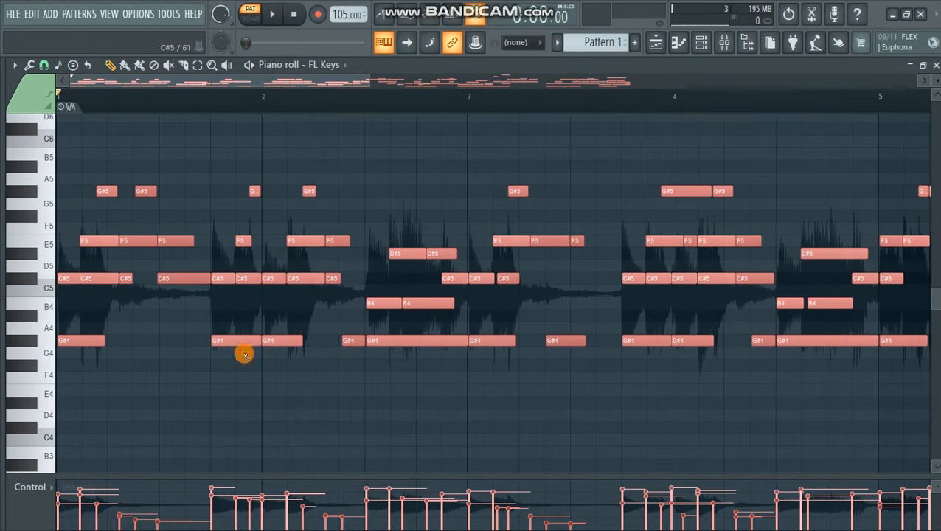
{"action": "left_click_drag", "start_coordinate": [368, 84], "coordinate": [426, 107]}
{"action": "key", "text": "space"}
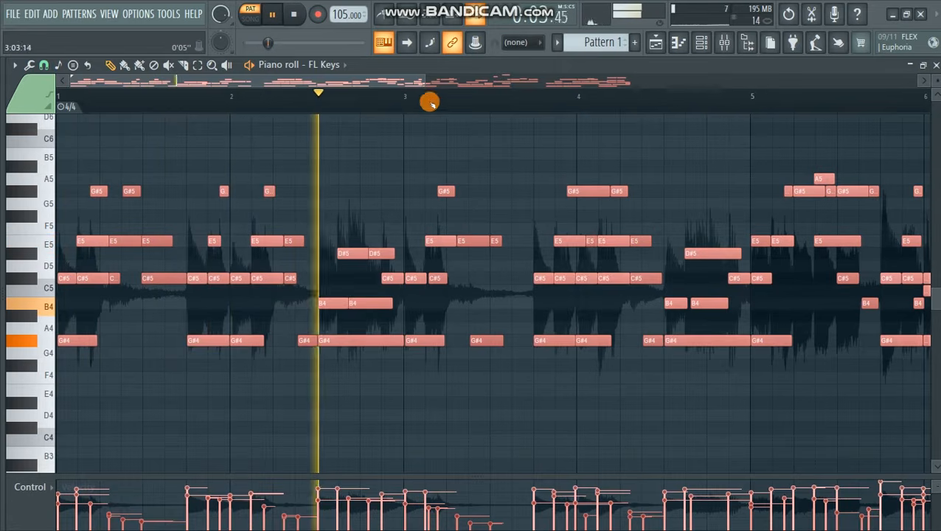
{"action": "left_click_drag", "start_coordinate": [422, 84], "coordinate": [645, 65]}
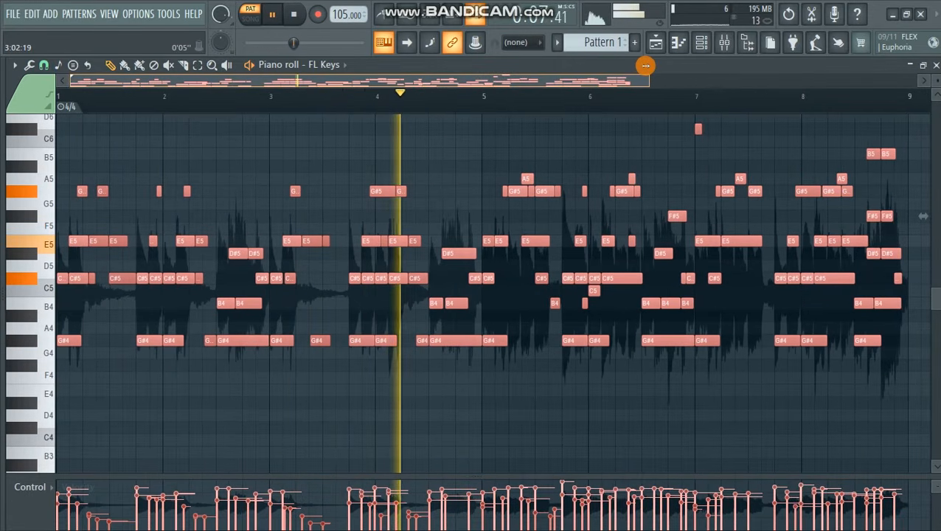
{"action": "left_click_drag", "start_coordinate": [645, 66], "coordinate": [794, 59]}
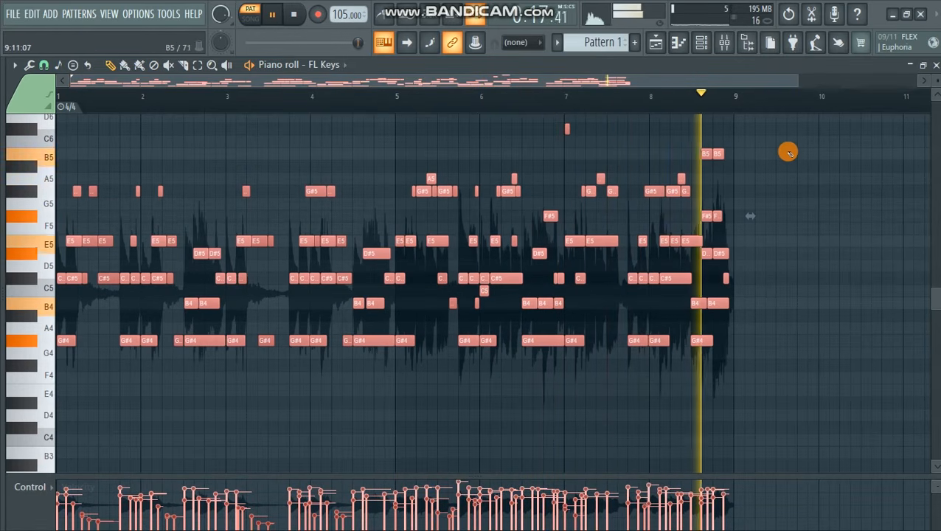
{"action": "key", "text": "space"}
{"action": "left_click_drag", "start_coordinate": [796, 81], "coordinate": [753, 84]}
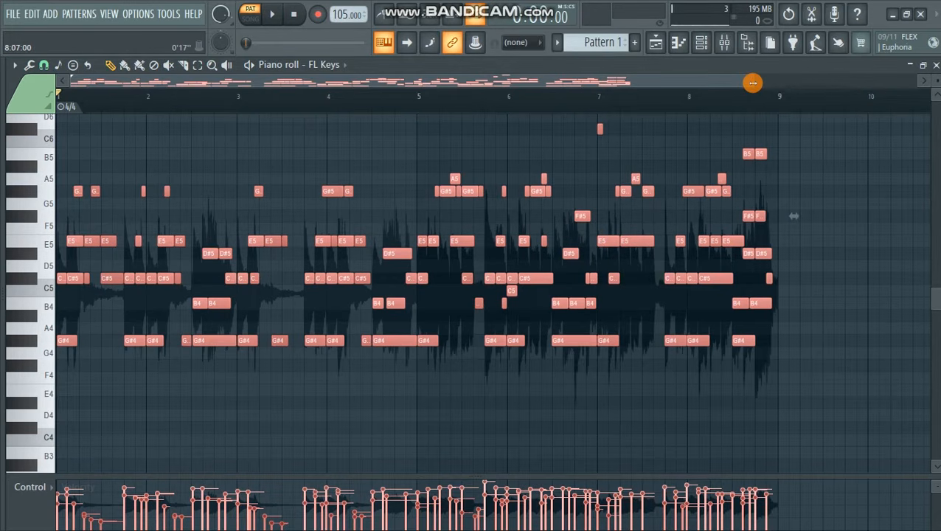
{"action": "left_click_drag", "start_coordinate": [750, 82], "coordinate": [765, 82]}
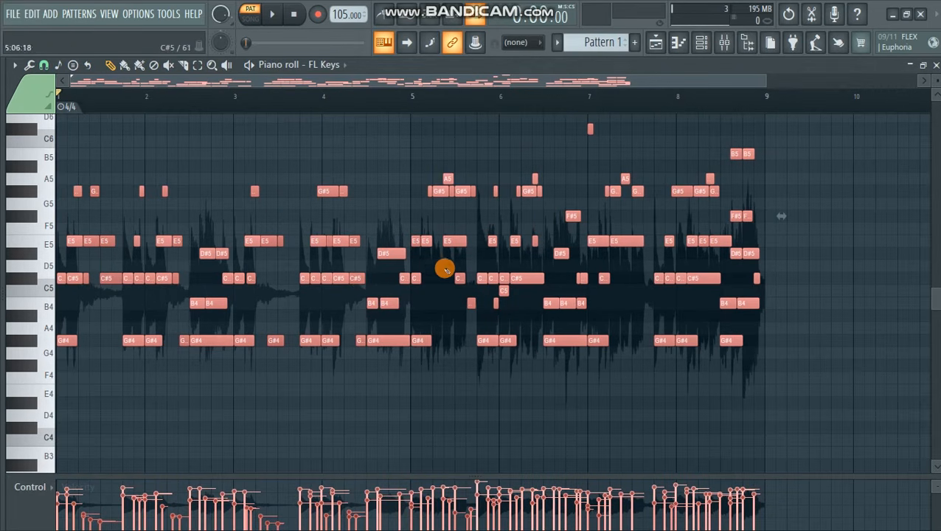
- Add an Xpand!2_x64 instrument below FL Keys in the channel rack
{"action": "left_click", "coordinate": [700, 43]}
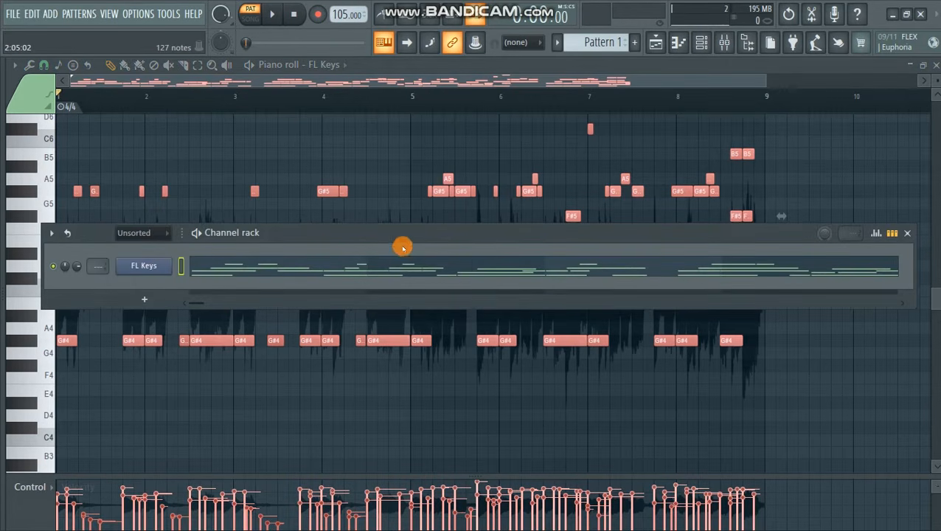
{"action": "left_click_drag", "start_coordinate": [403, 236], "coordinate": [399, 209]}
{"action": "left_click", "coordinate": [141, 281]}
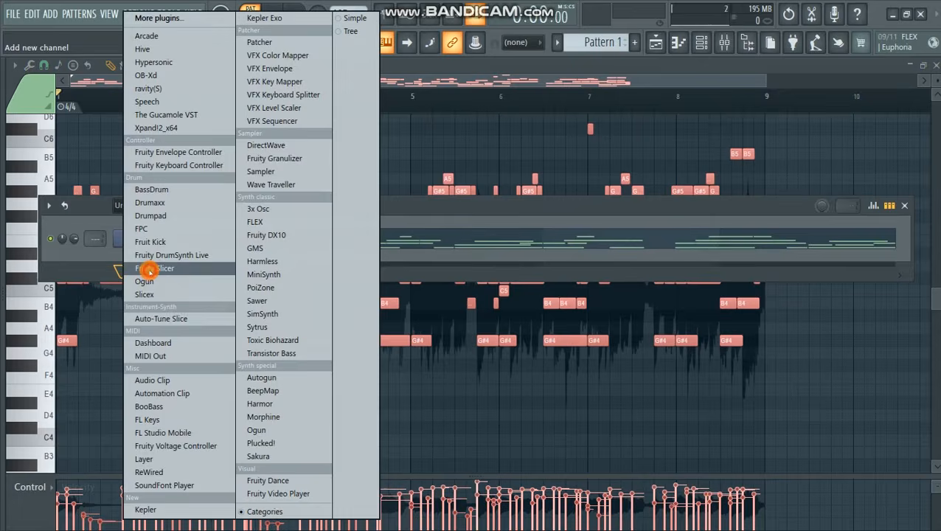
{"action": "left_click", "coordinate": [168, 129]}
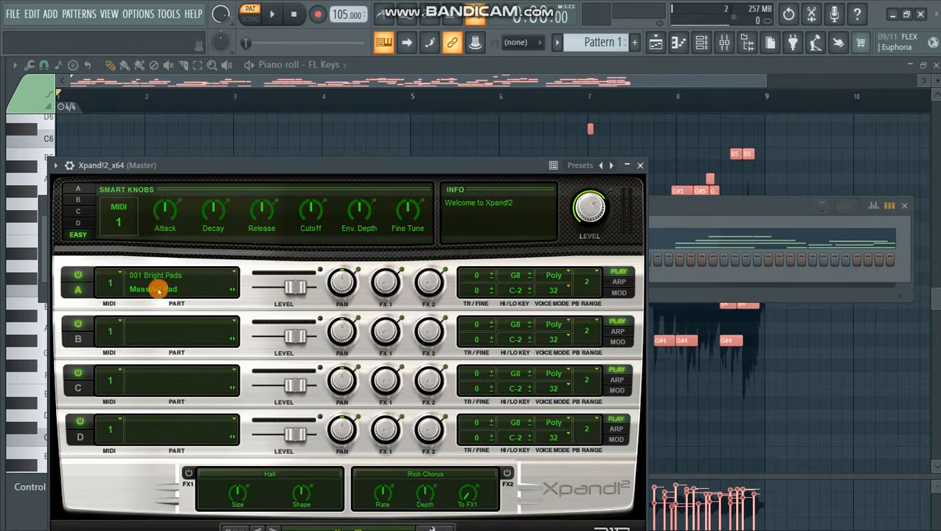
- Choose the Sweep EPiano+ sound from 011 Electric Pianos for part A of Xpand!2 and close the plugin window
{"action": "left_click", "coordinate": [164, 275]}
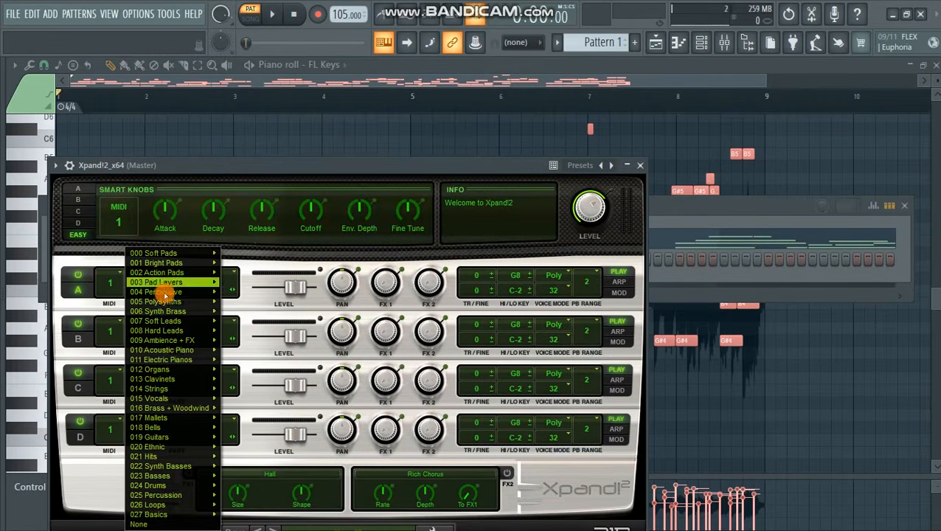
{"action": "mouse_move", "coordinate": [169, 361]}
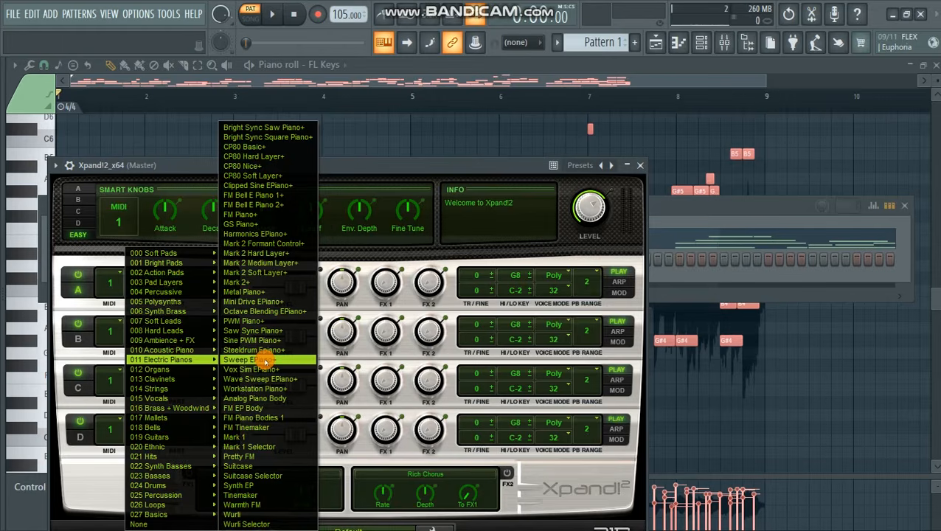
{"action": "left_click", "coordinate": [260, 359]}
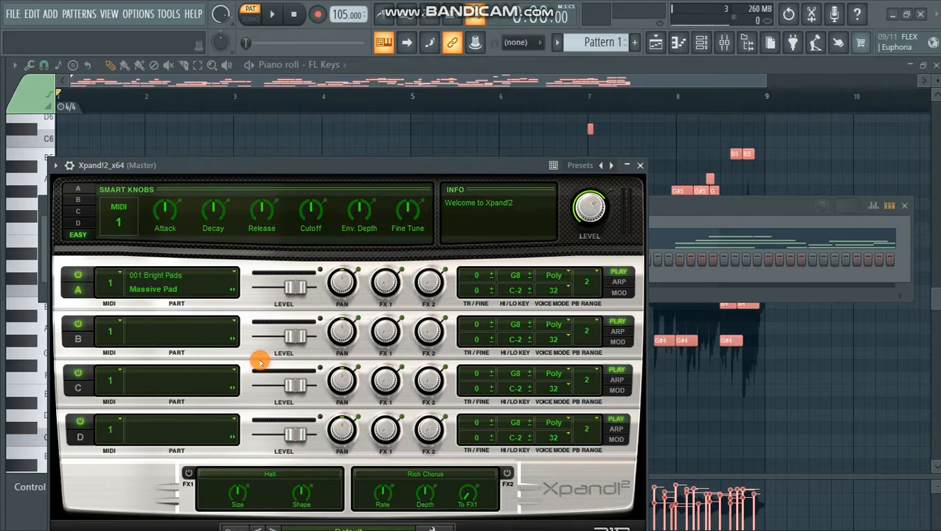
{"action": "left_click", "coordinate": [638, 168]}
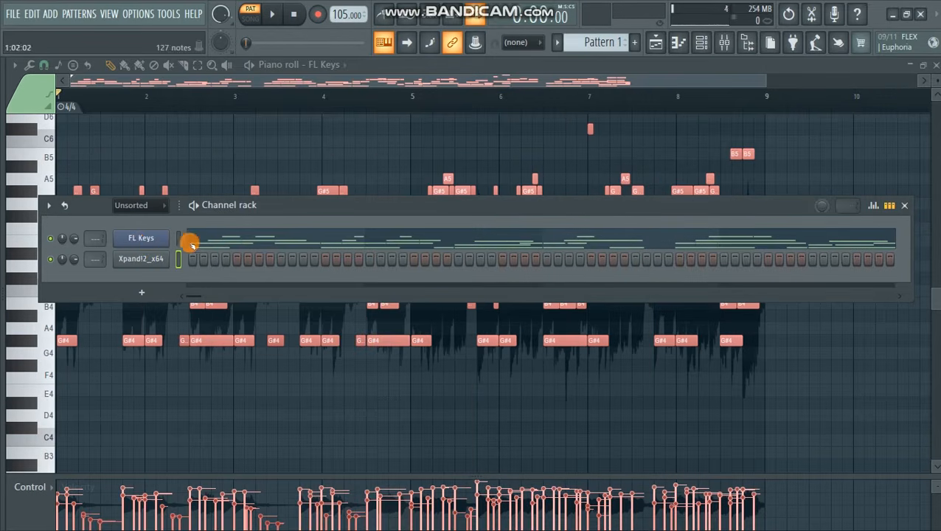
- Copy the FL Keys notes to the Xpand!2 channel with FL Keys muted, and open the Xpand!2 piano roll
{"action": "right_click", "coordinate": [148, 241]}
{"action": "left_click", "coordinate": [343, 255]}
{"action": "right_click", "coordinate": [161, 258]}
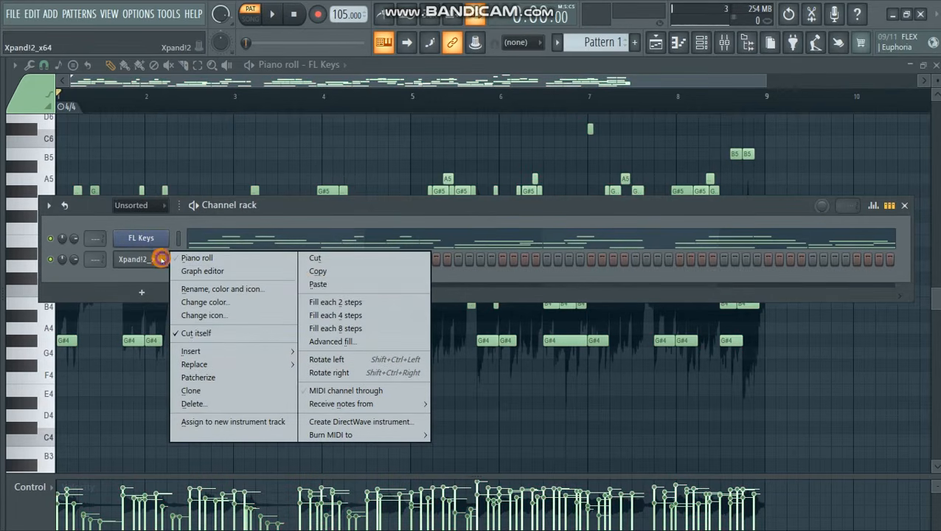
{"action": "left_click", "coordinate": [318, 284]}
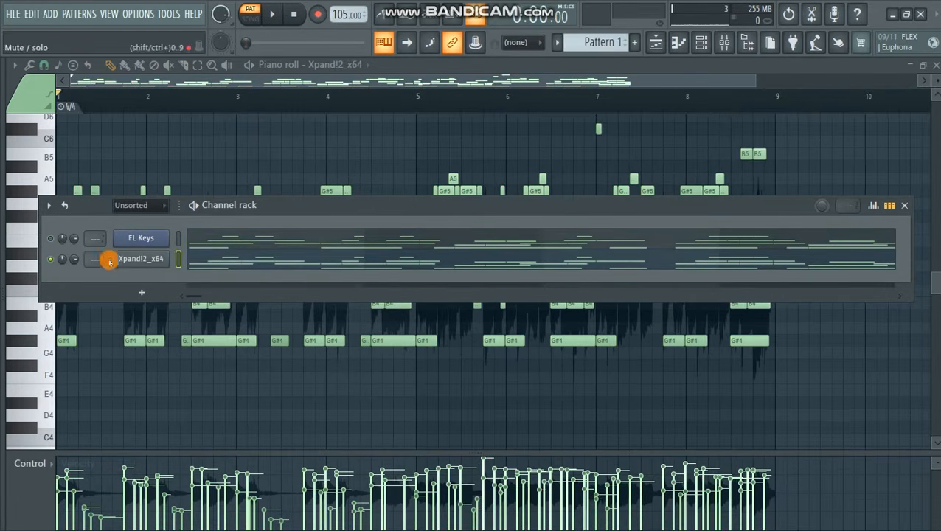
{"action": "left_click", "coordinate": [232, 264]}
{"action": "left_click", "coordinate": [231, 264]}
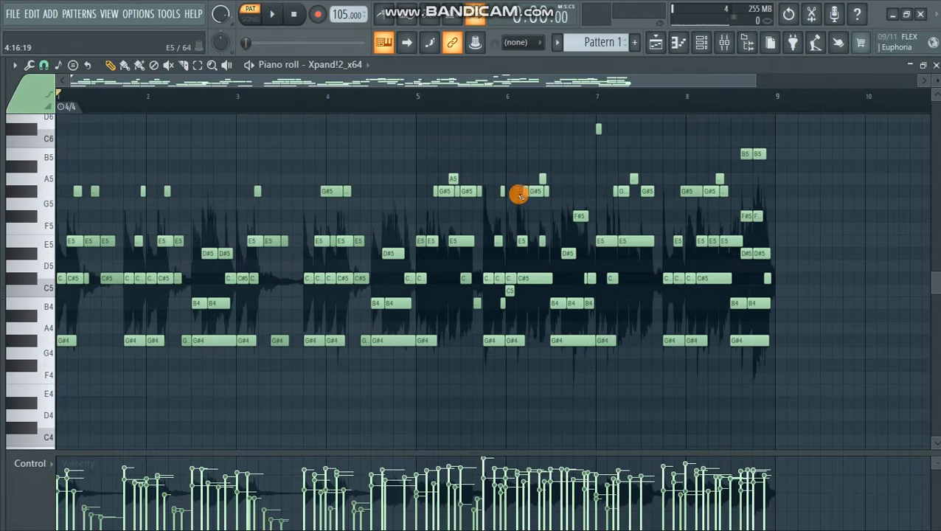
- Play the pattern to hear the copied melody on Xpand!2 with its electric piano sound, and stop playback
{"action": "key", "text": "space"}
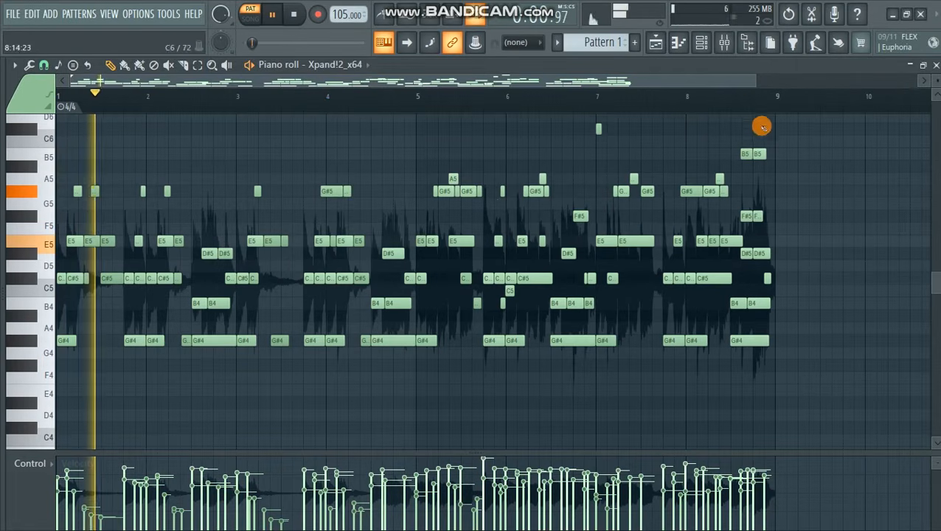
{"action": "left_click_drag", "start_coordinate": [755, 81], "coordinate": [653, 95]}
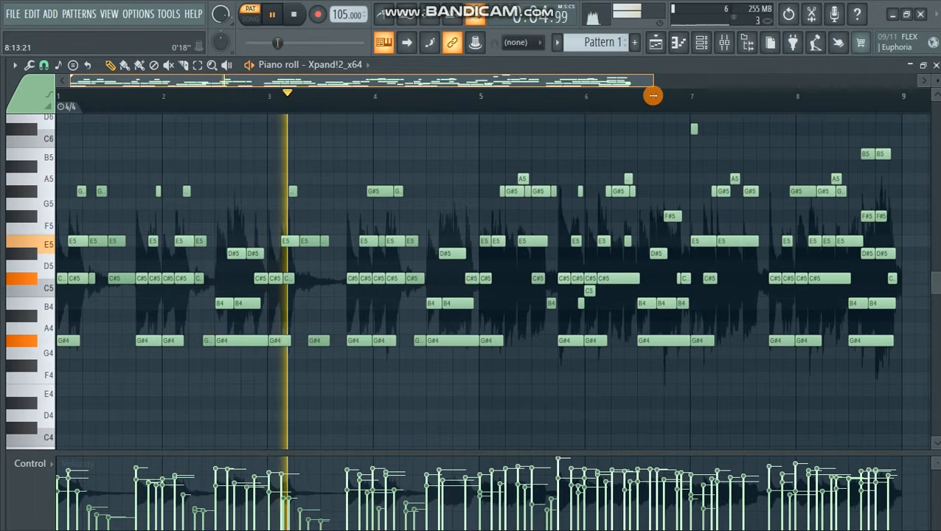
{"action": "left_click_drag", "start_coordinate": [653, 95], "coordinate": [713, 92]}
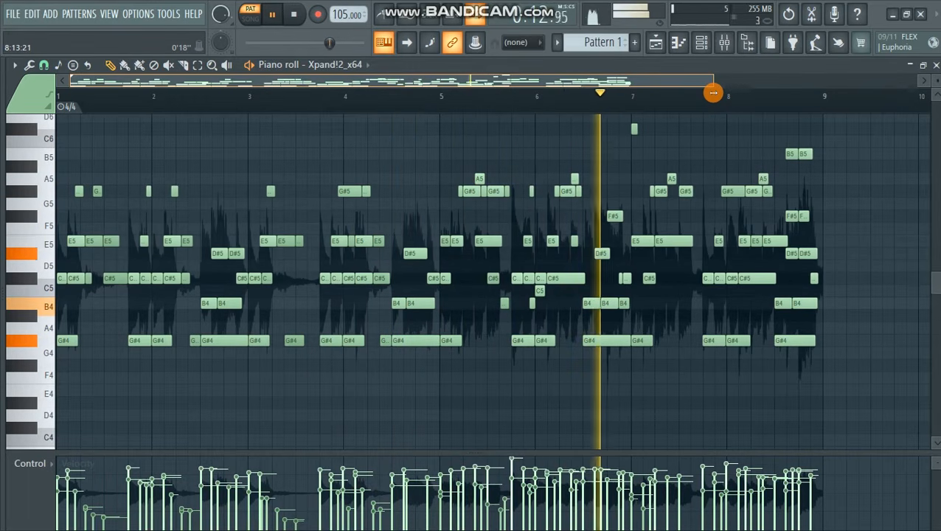
{"action": "left_click_drag", "start_coordinate": [713, 92], "coordinate": [728, 89]}
{"action": "key", "text": "space"}
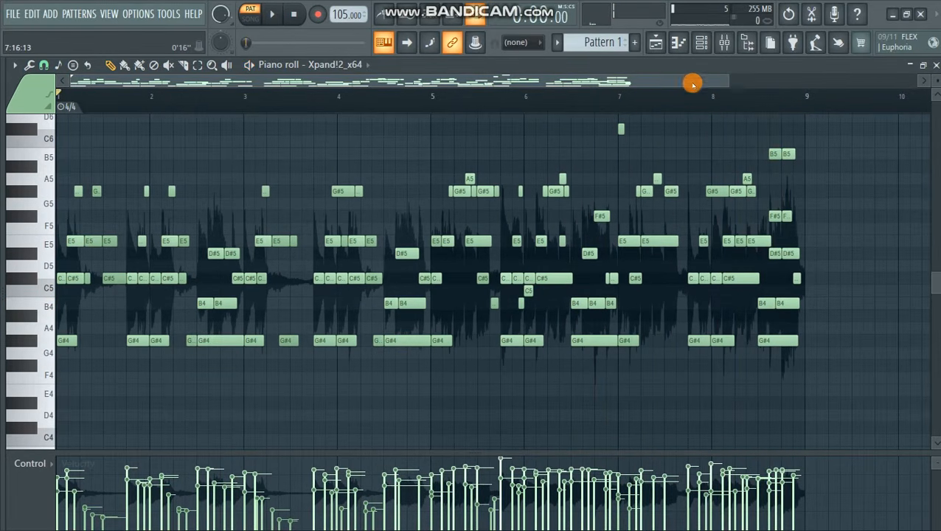
- Return to the playlist in song mode and briefly play the guitar audio with Track 2 muted
{"action": "left_click", "coordinate": [655, 45]}
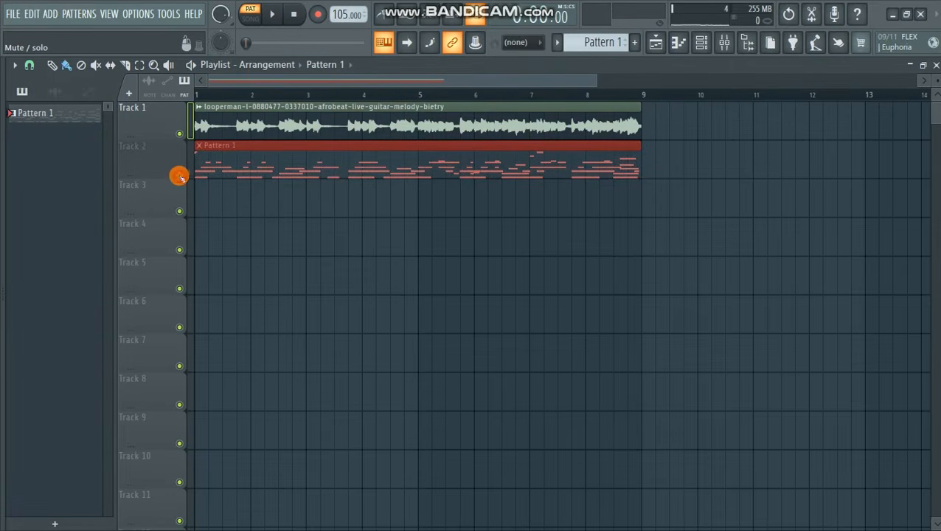
{"action": "left_click", "coordinate": [251, 14]}
{"action": "key", "text": "space"}
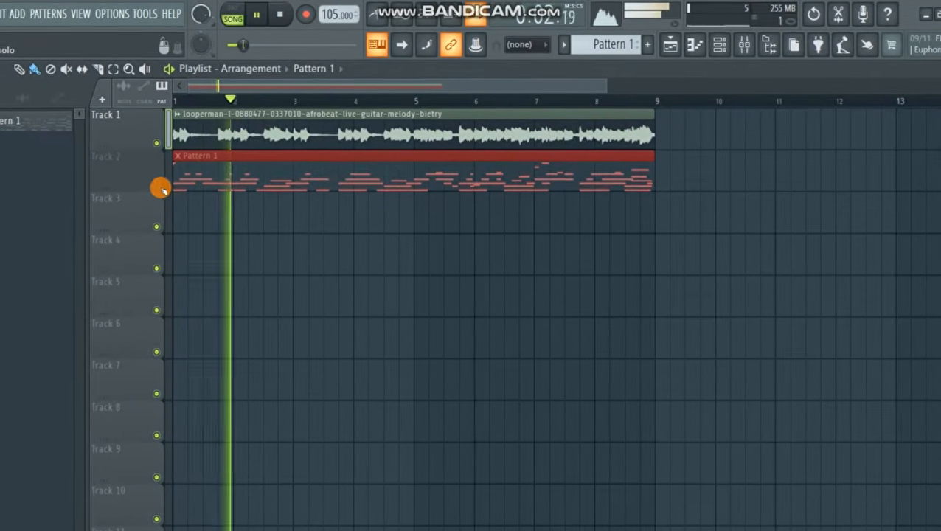
{"action": "key", "text": "space"}
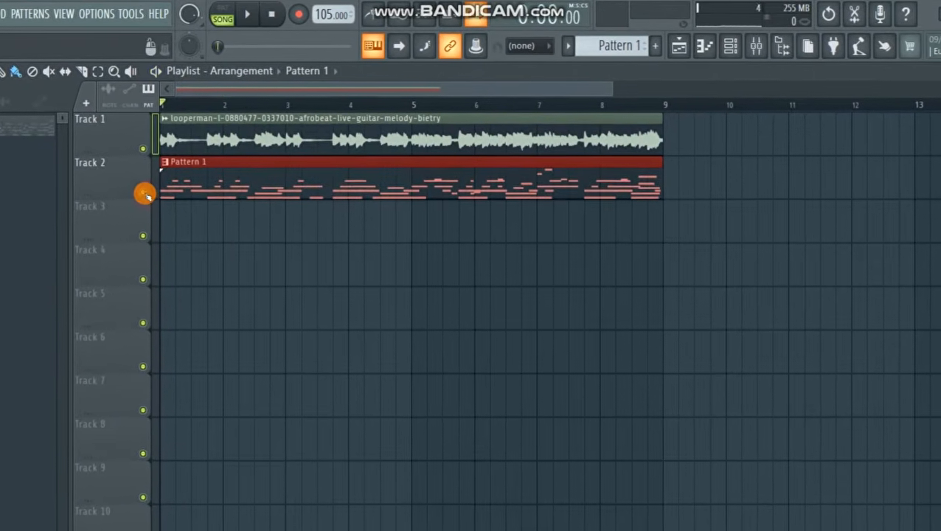
- Play the guitar audio and Pattern 1 together in song mode, and stop playback
{"action": "key", "text": "space"}
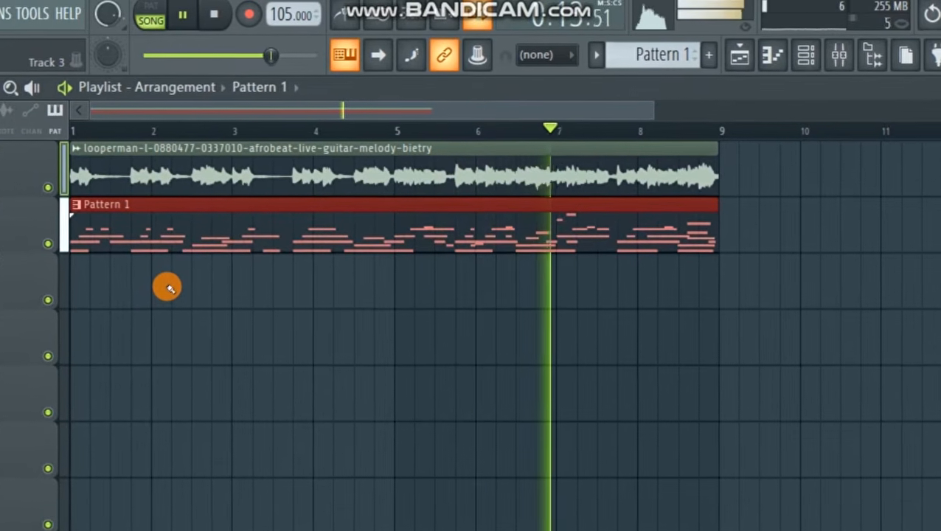
{"action": "key", "text": "space"}
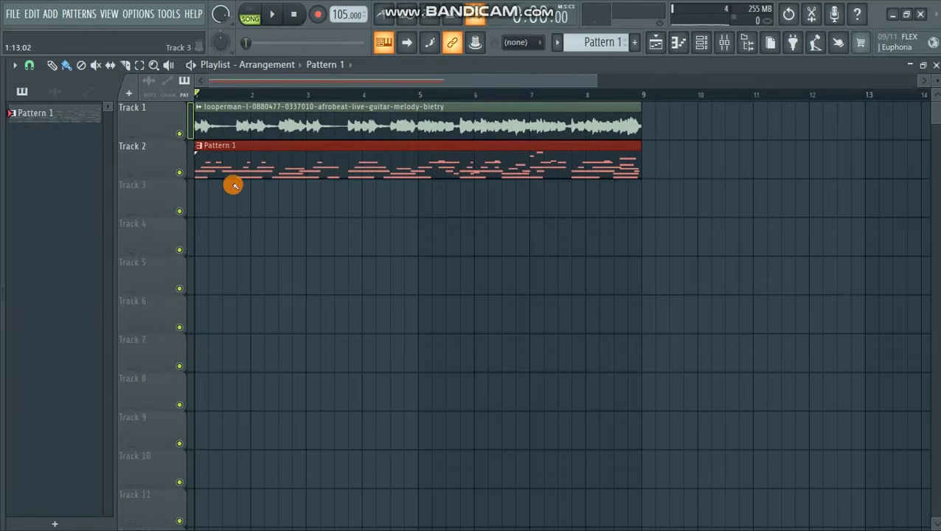
- Delete the guitar clip, move Pattern 1 up to Track 1 and place a new Pattern 2 at the start of Track 2
{"action": "right_click", "coordinate": [221, 122]}
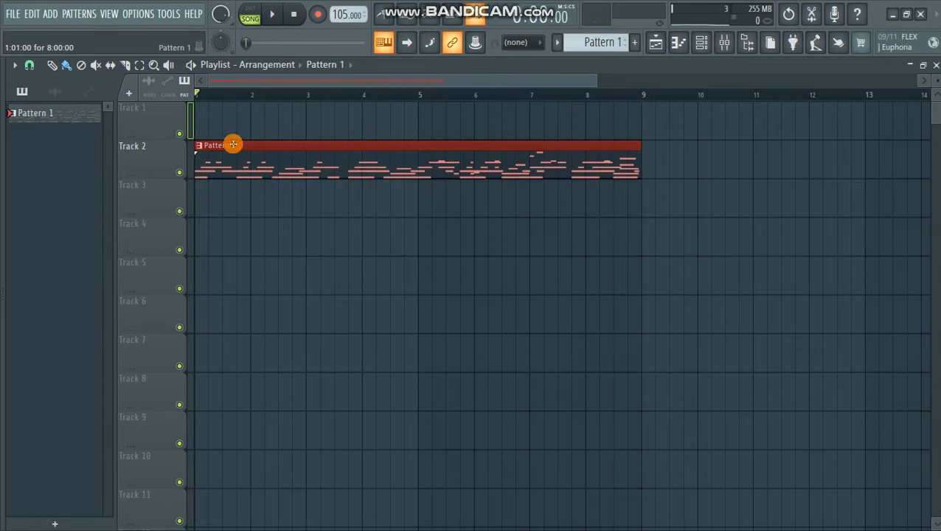
{"action": "left_click_drag", "start_coordinate": [212, 170], "coordinate": [211, 133]}
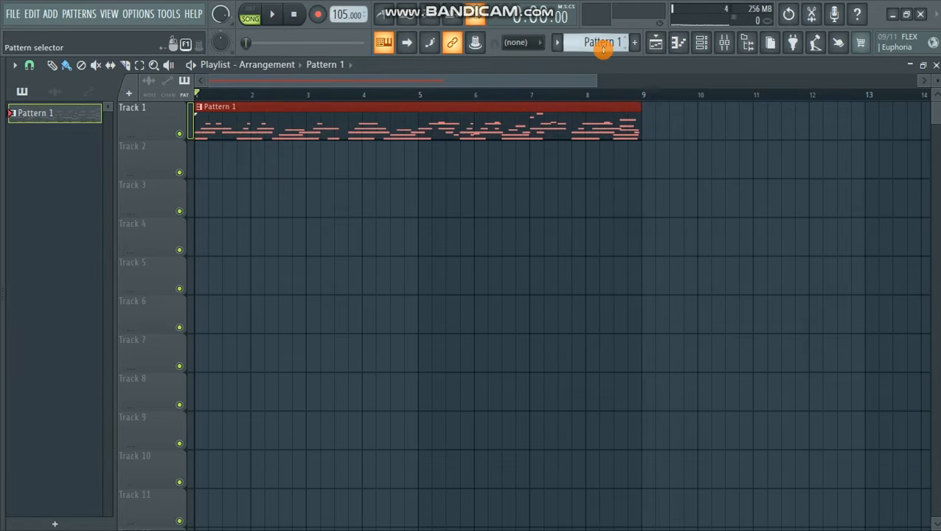
{"action": "left_click", "coordinate": [210, 164]}
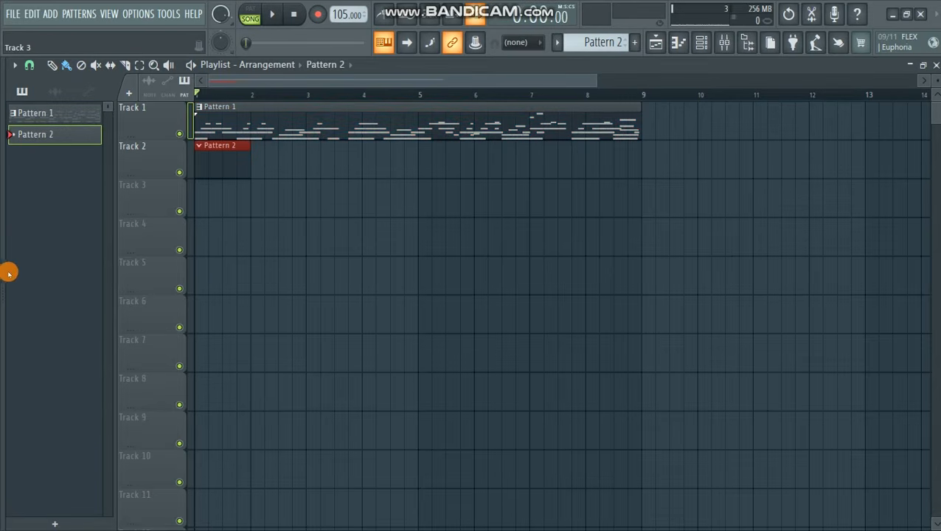
- Widen the browser and audition the Tribal-Rims-13 and JEB KLAP (2) samples from the recent files
{"action": "left_click_drag", "start_coordinate": [5, 288], "coordinate": [136, 290]}
{"action": "scroll", "coordinate": [93, 267], "scroll_direction": "up", "scroll_amount": 6}
{"action": "left_click", "coordinate": [71, 282]}
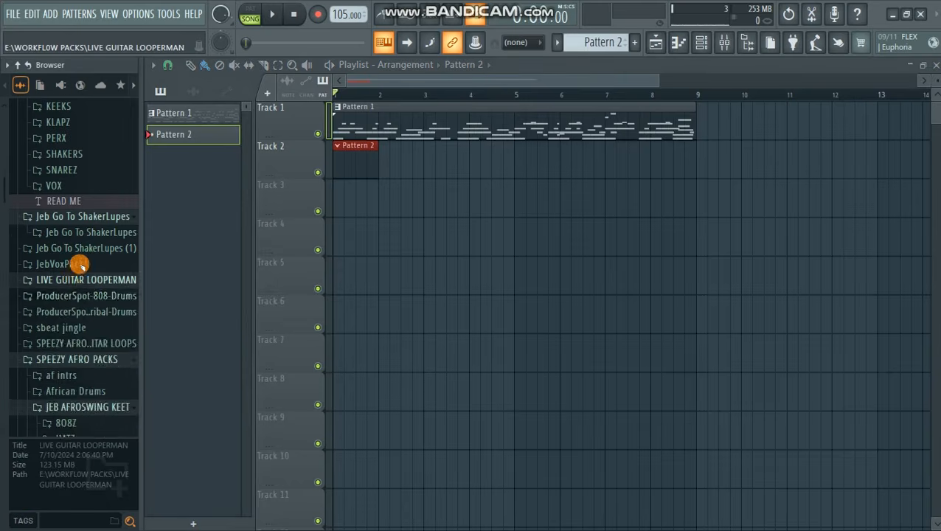
{"action": "scroll", "coordinate": [74, 244], "scroll_direction": "up", "scroll_amount": 15}
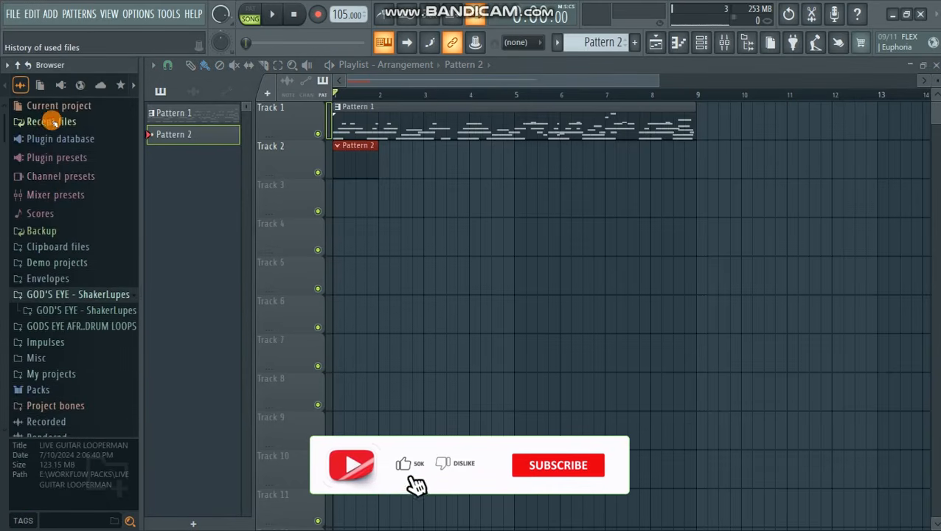
{"action": "left_click", "coordinate": [59, 122]}
{"action": "scroll", "coordinate": [90, 267], "scroll_direction": "down", "scroll_amount": 4}
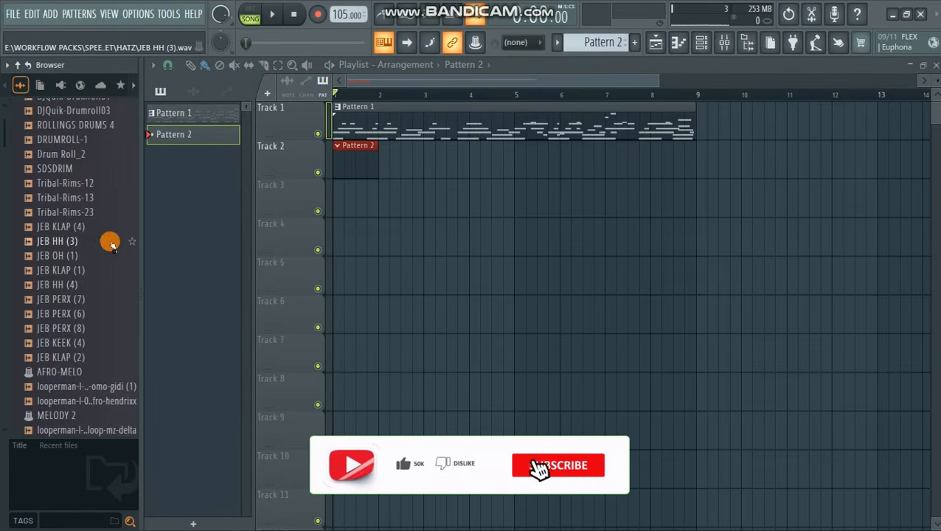
{"action": "left_click", "coordinate": [70, 199]}
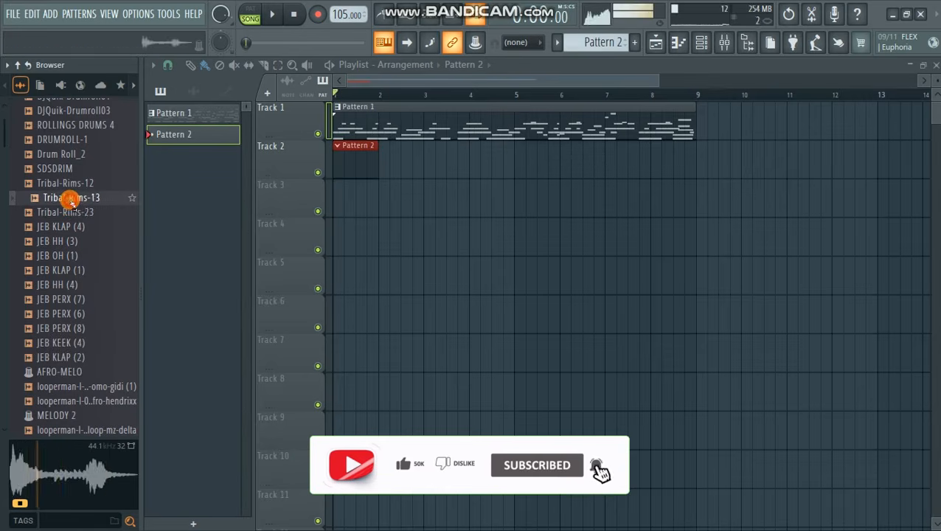
{"action": "scroll", "coordinate": [70, 221], "scroll_direction": "down", "scroll_amount": 2}
{"action": "left_click", "coordinate": [64, 270]}
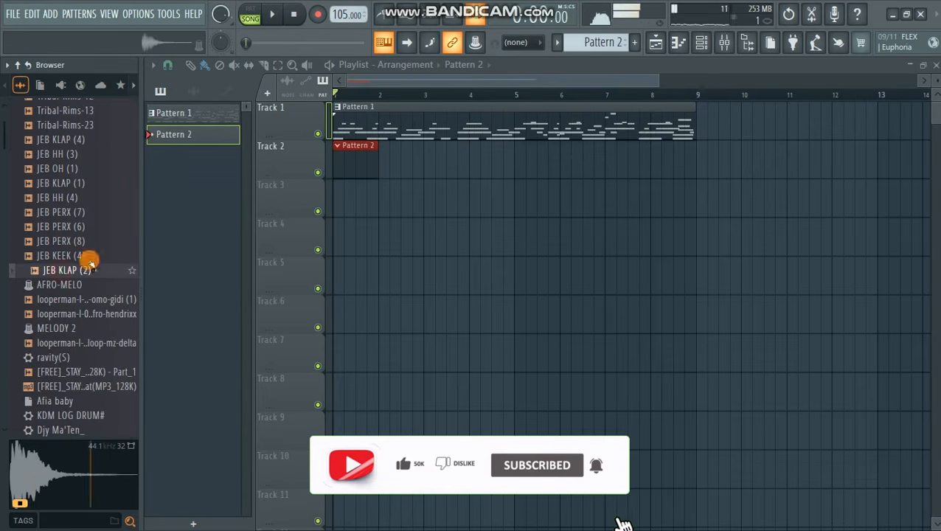
- Load JEB KLAP (2) as a new channel in Pattern 2 and program hits on steps 1, 4, 7, 11 and 13
{"action": "left_click", "coordinate": [700, 44]}
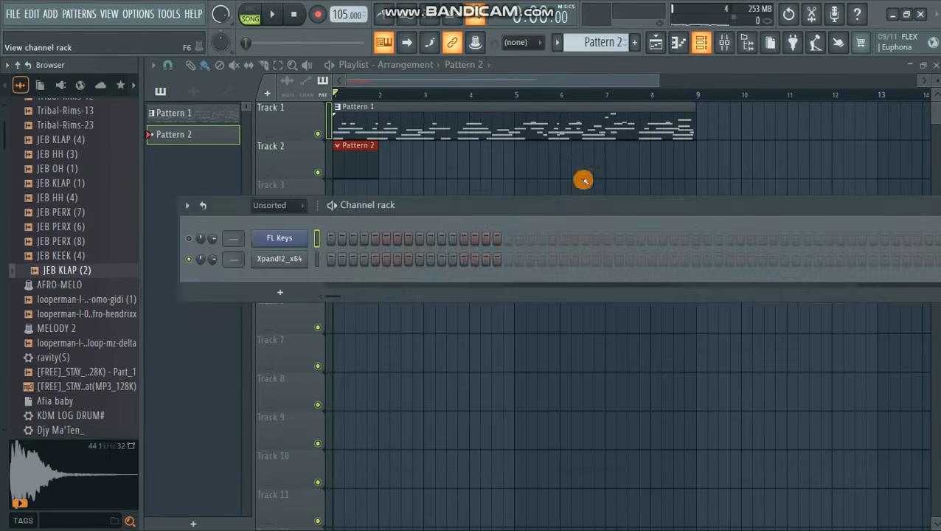
{"action": "left_click_drag", "start_coordinate": [466, 210], "coordinate": [455, 222]}
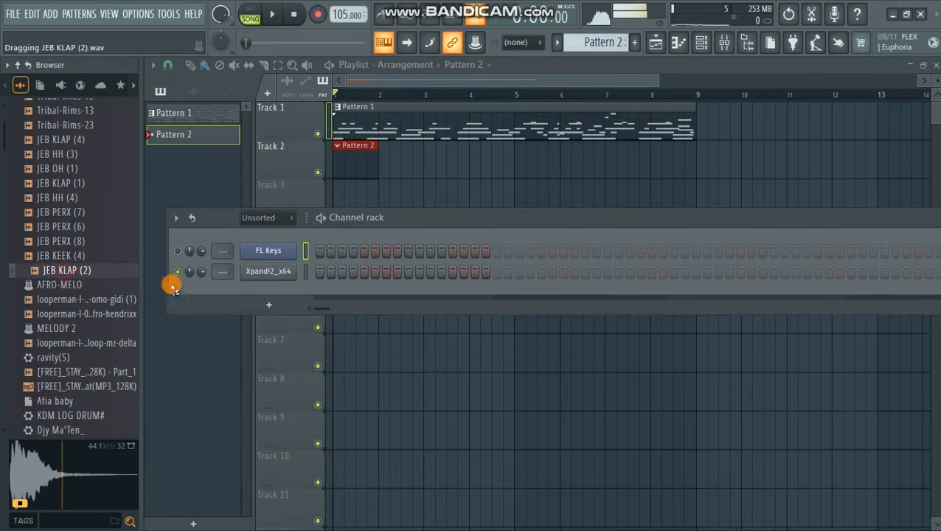
{"action": "left_click_drag", "start_coordinate": [266, 293], "coordinate": [322, 302]}
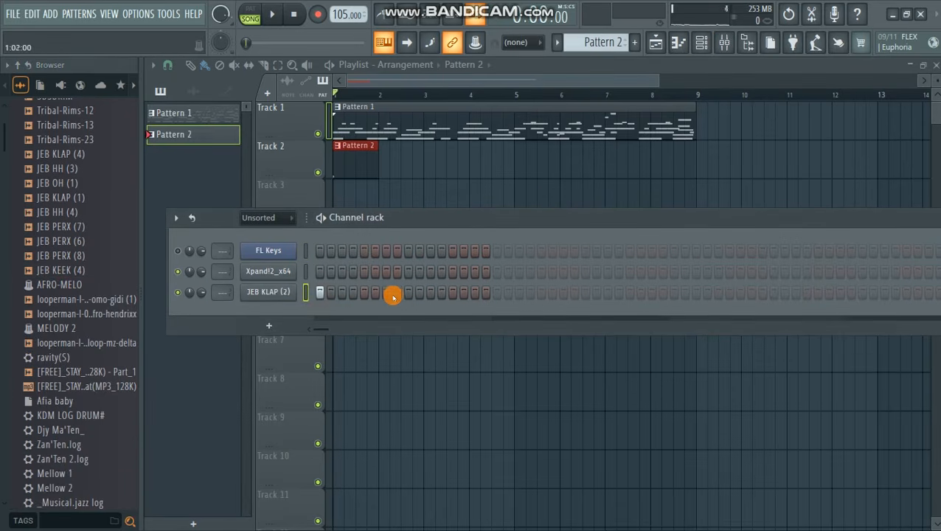
{"action": "key", "text": "space"}
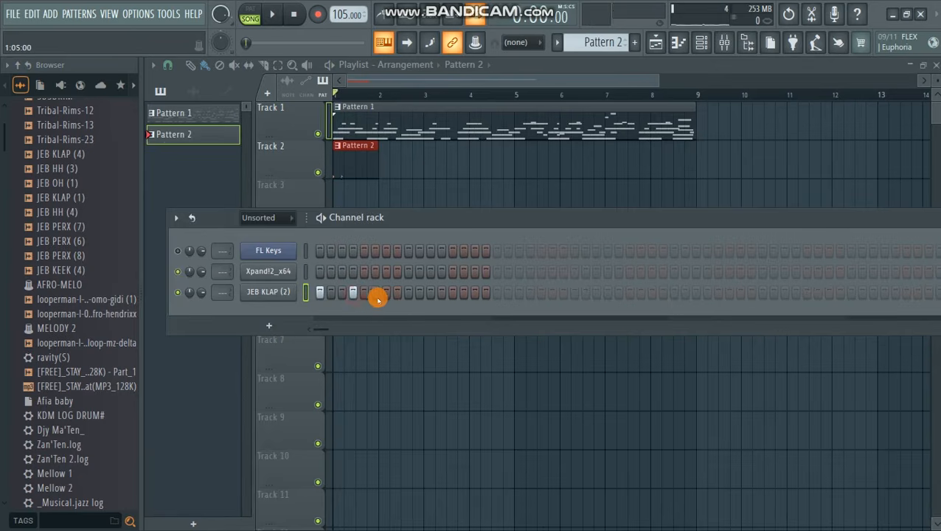
{"action": "left_click", "coordinate": [386, 293]}
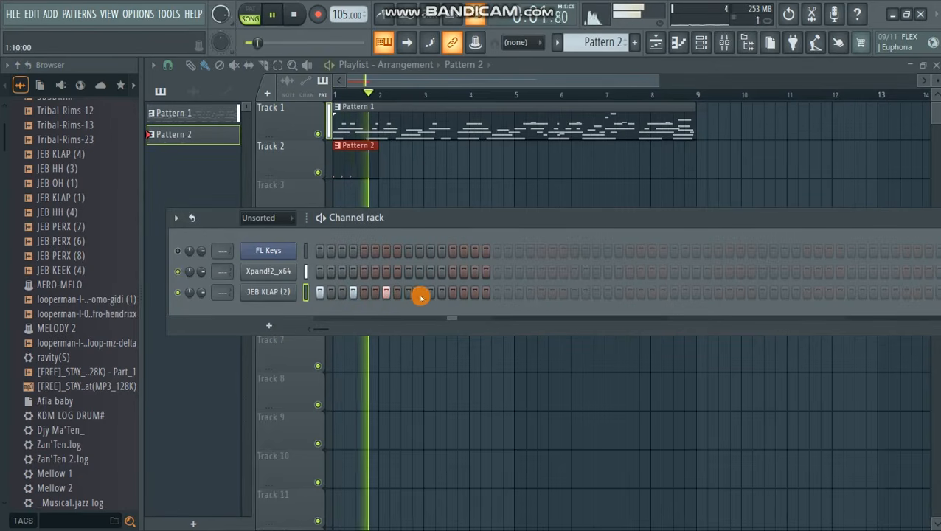
{"action": "left_click", "coordinate": [430, 293]}
{"action": "left_click", "coordinate": [453, 293]}
{"action": "key", "text": "space"}
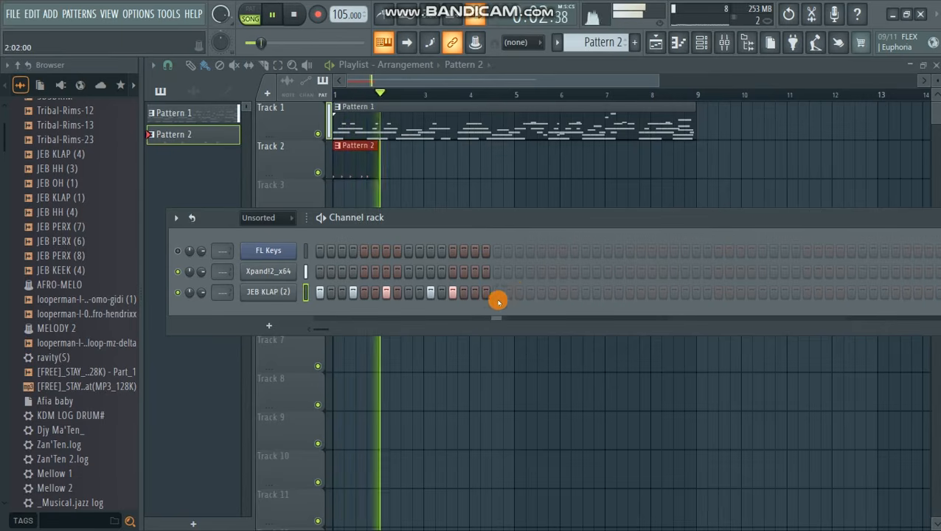
- Duplicate the first bar of JEB KLAP (2) notes in its piano roll until the clap fills eight bars
{"action": "right_click", "coordinate": [266, 300]}
{"action": "left_click", "coordinate": [330, 289]}
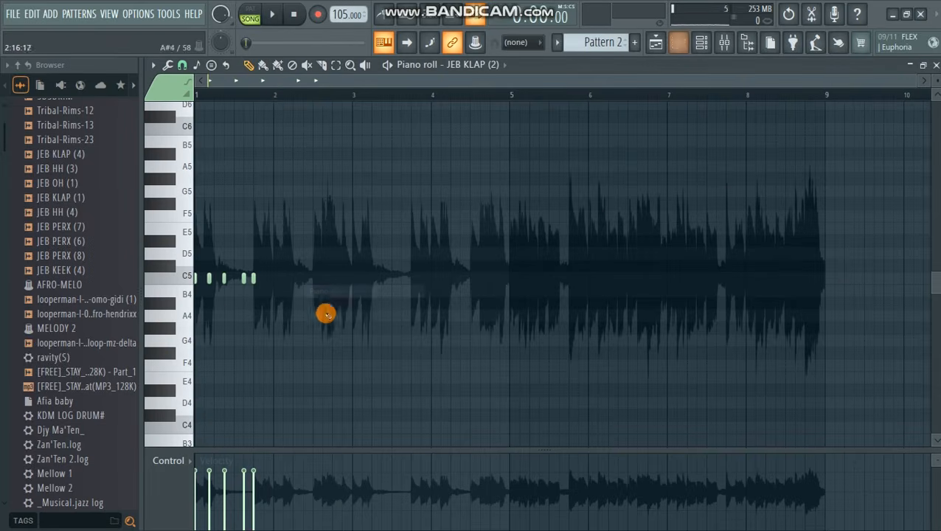
{"action": "left_click_drag", "start_coordinate": [272, 100], "coordinate": [135, 132]}
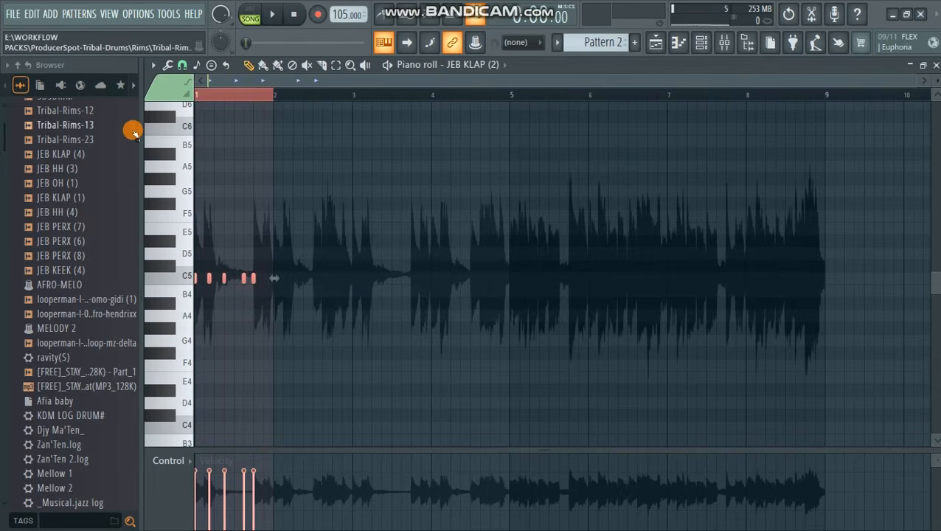
{"action": "key", "text": "ctrl+b"}
{"action": "key", "text": "ctrl+b"}
{"action": "key", "text": "ctrl+b"}
{"action": "key", "text": "ctrl+b"}
{"action": "key", "text": "ctrl+b"}
{"action": "key", "text": "ctrl+b"}
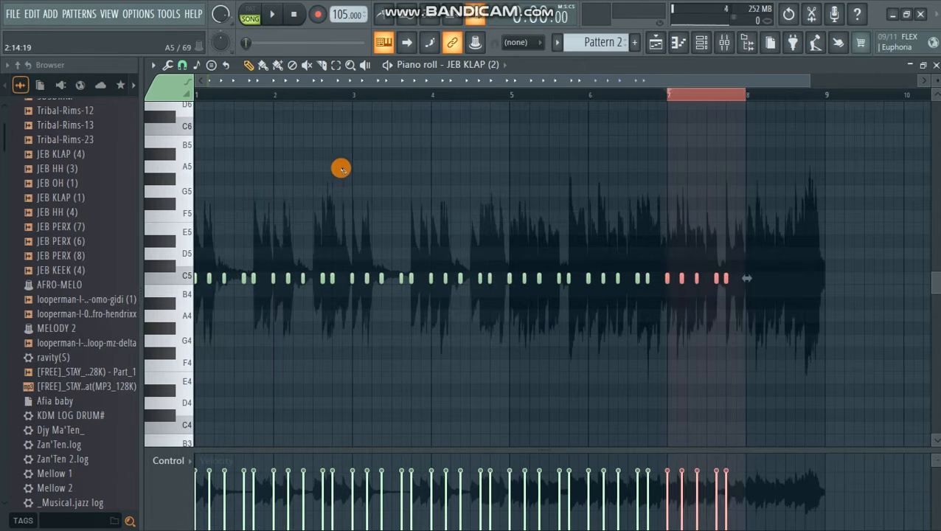
{"action": "key", "text": "ctrl+b"}
- Add the JEB KEEK (4) sample as a new channel between Xpand!2 and JEB KLAP (2)
{"action": "left_click", "coordinate": [701, 42]}
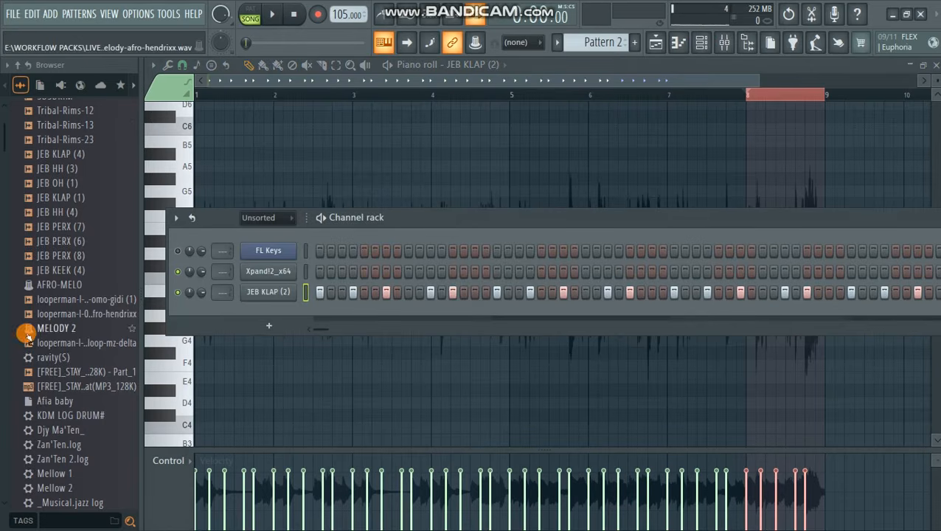
{"action": "left_click", "coordinate": [62, 270]}
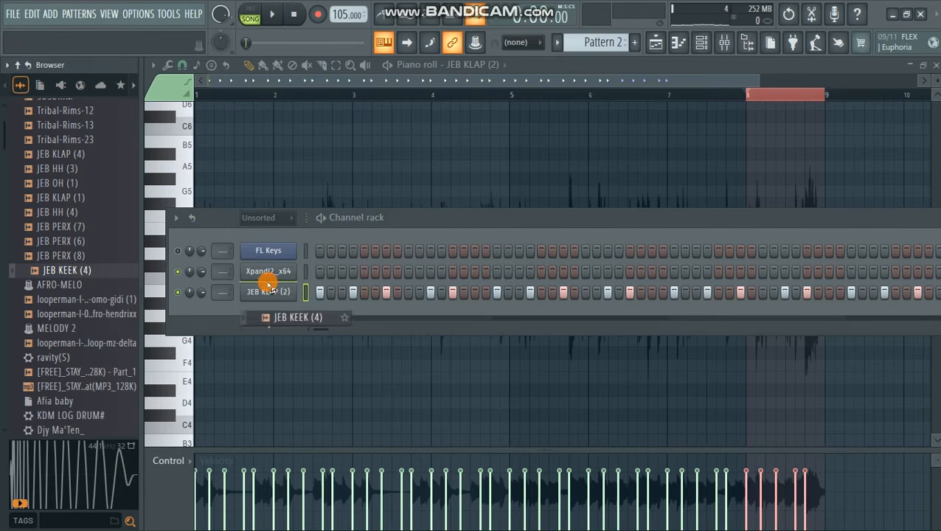
{"action": "left_click_drag", "start_coordinate": [269, 287], "coordinate": [268, 290]}
- Program JEB KEEK (4) kick hits on steps 1, 9, 13, 17, 25 and 27 while playing back the song
{"action": "key", "text": "space"}
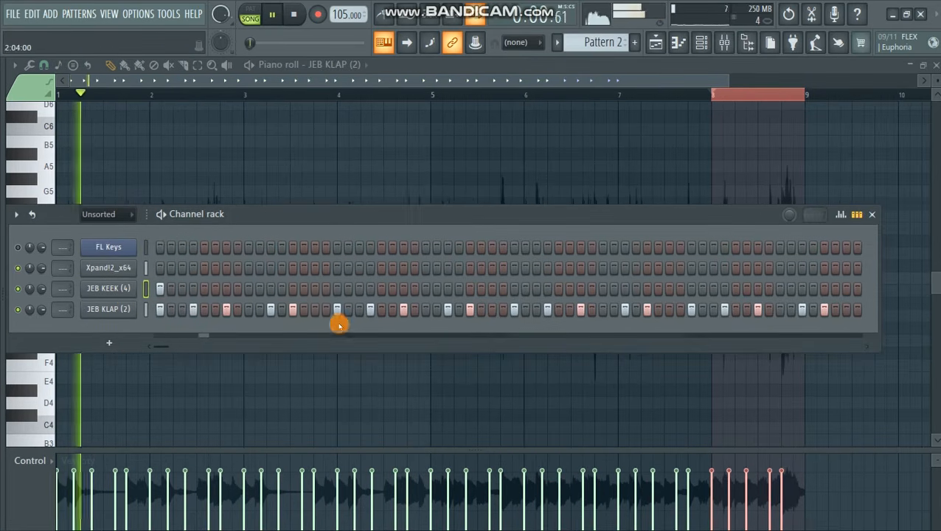
{"action": "key", "text": "space"}
{"action": "key", "text": "space"}
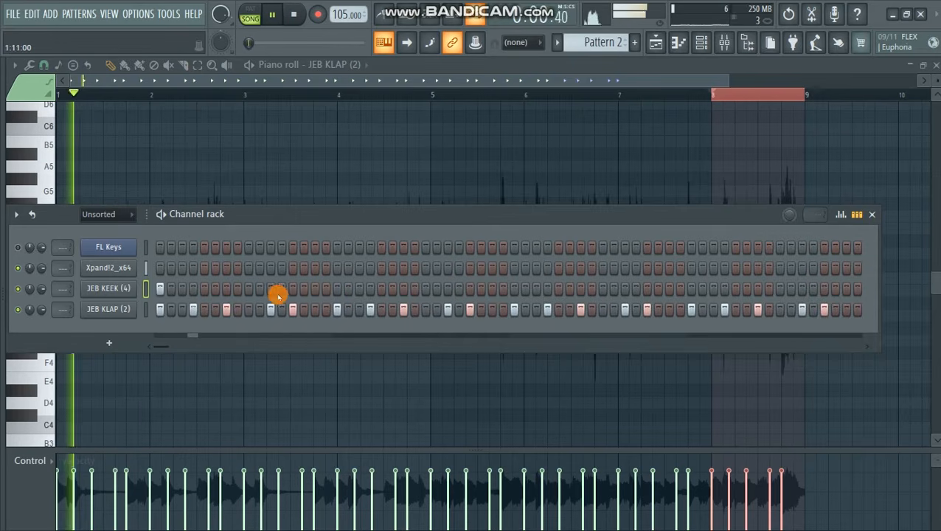
{"action": "key", "text": "space"}
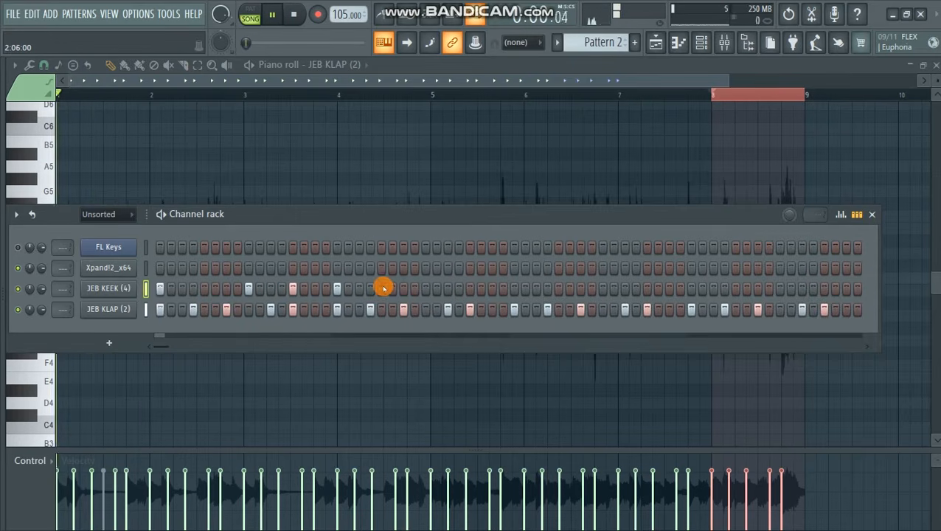
{"action": "left_click", "coordinate": [382, 287]}
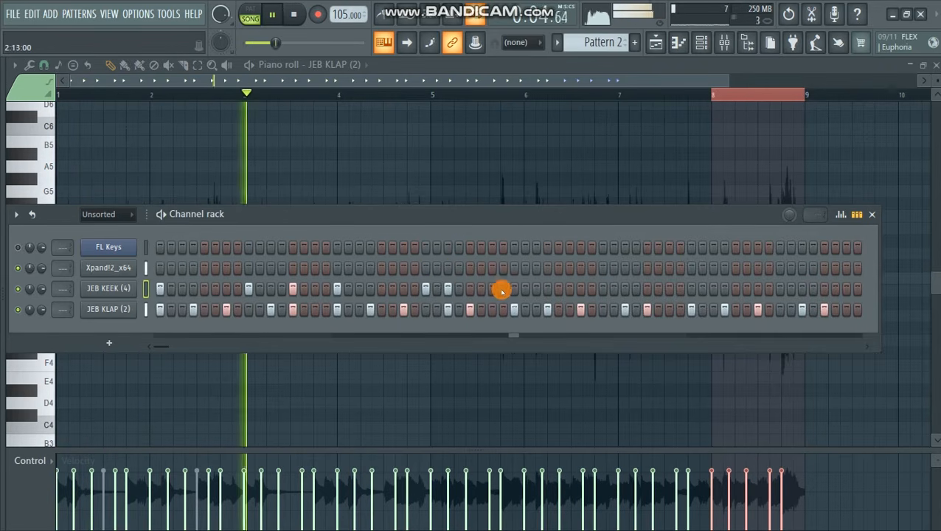
{"action": "key", "text": "space"}
- Duplicate the two-bar JEB KEEK (4) rhythm in its piano roll to fill eight bars, and return to the playlist
{"action": "right_click", "coordinate": [108, 292]}
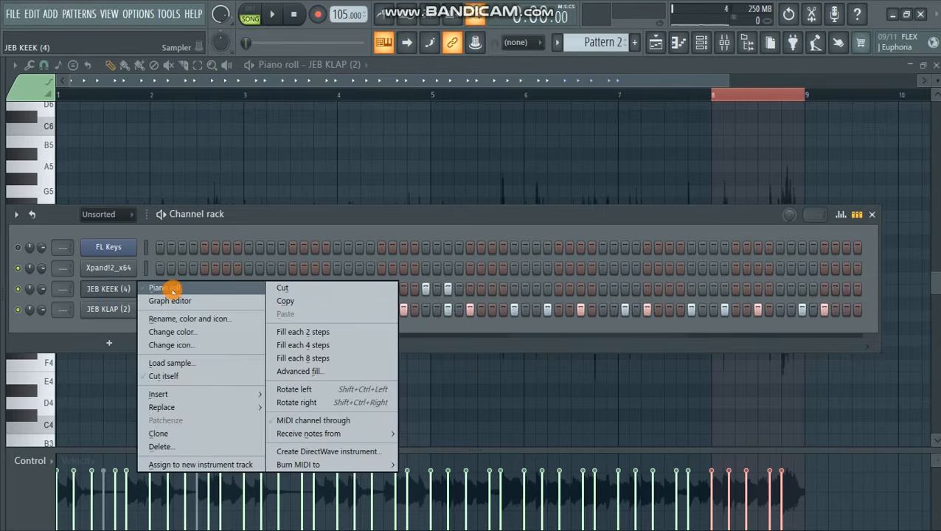
{"action": "left_click", "coordinate": [174, 292]}
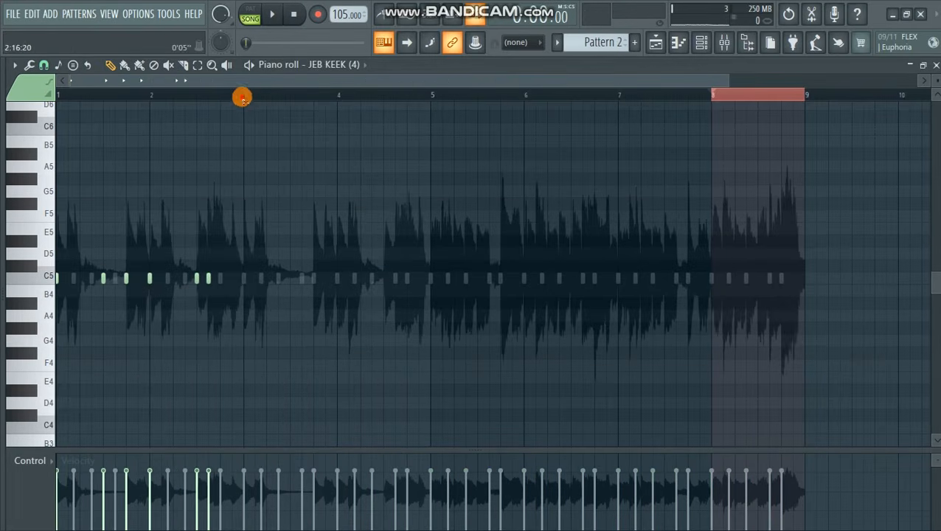
{"action": "left_click_drag", "start_coordinate": [243, 96], "coordinate": [3, 148]}
{"action": "key", "text": "ctrl+Right"}
{"action": "key", "text": "ctrl+Right"}
{"action": "key", "text": "ctrl+Right"}
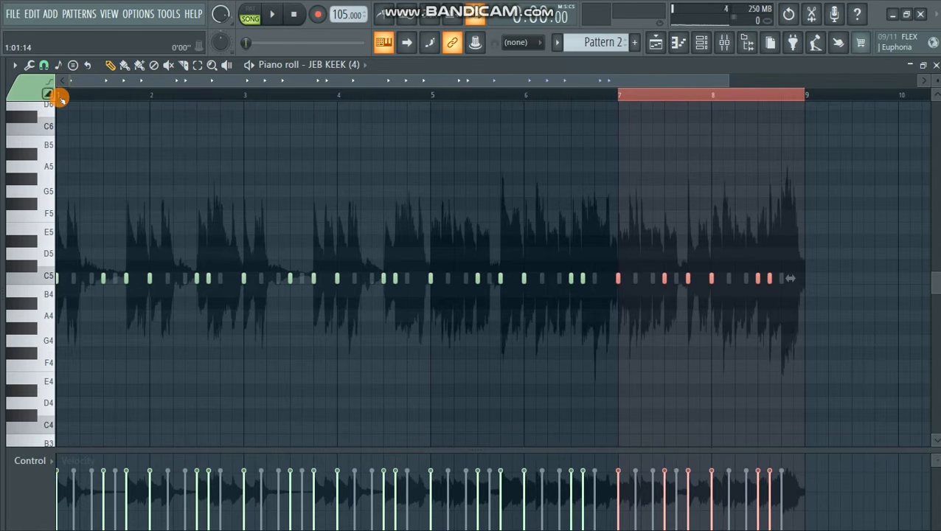
{"action": "key", "text": "ctrl+d"}
{"action": "left_click", "coordinate": [654, 42]}
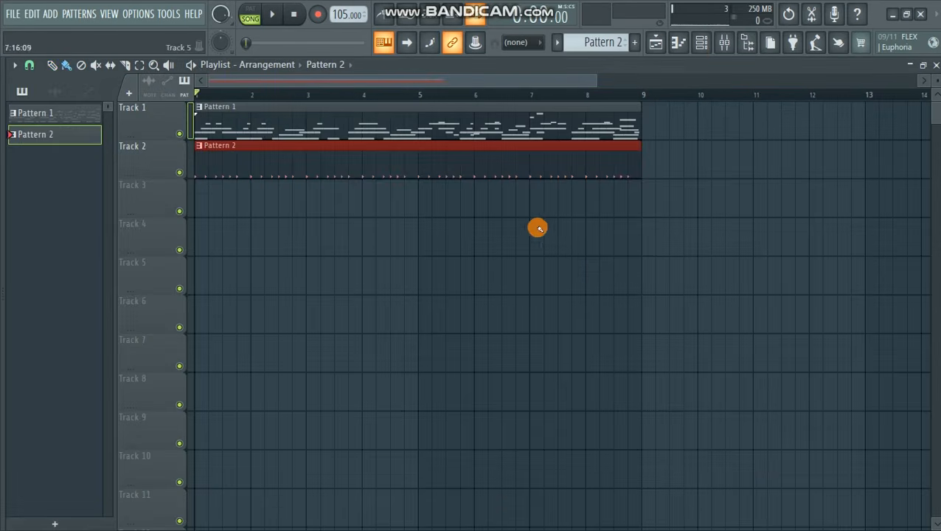
- Audition the Tribal-Rims samples and add Tribal-Rims-23 as a new channel below JEB KLAP (2)
{"action": "left_click", "coordinate": [698, 42]}
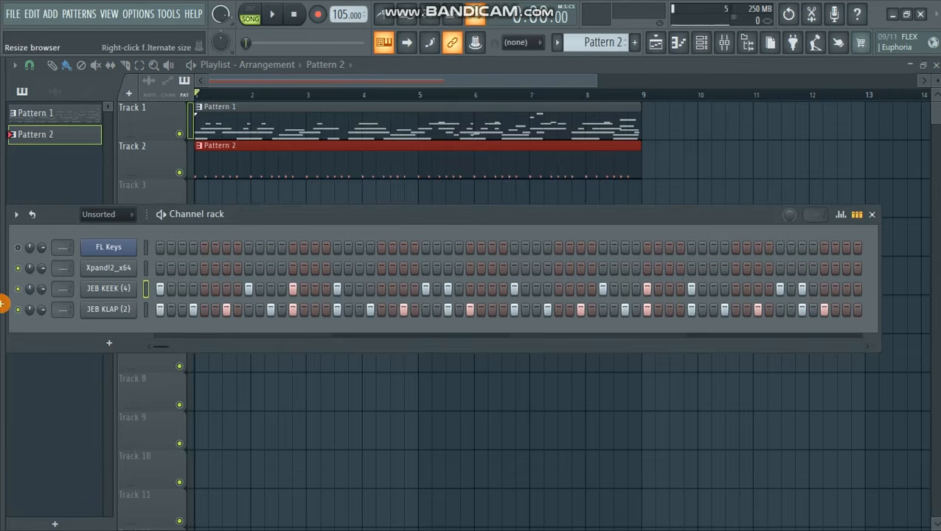
{"action": "left_click_drag", "start_coordinate": [2, 303], "coordinate": [140, 309]}
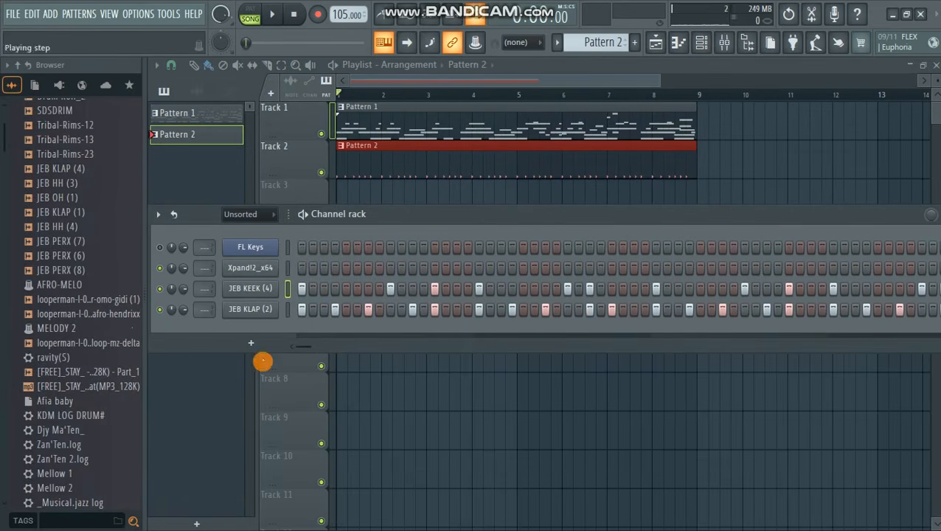
{"action": "scroll", "coordinate": [78, 330], "scroll_direction": "down", "scroll_amount": 4}
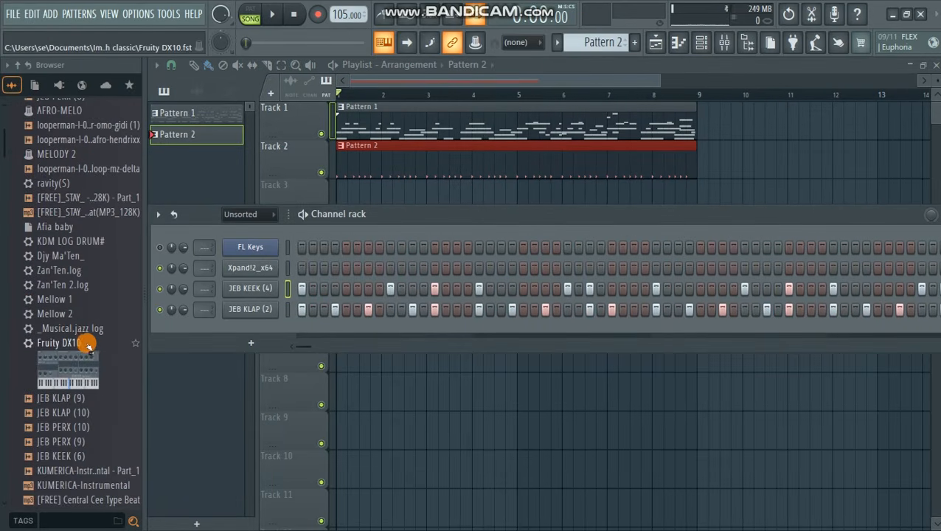
{"action": "scroll", "coordinate": [83, 345], "scroll_direction": "up", "scroll_amount": 6}
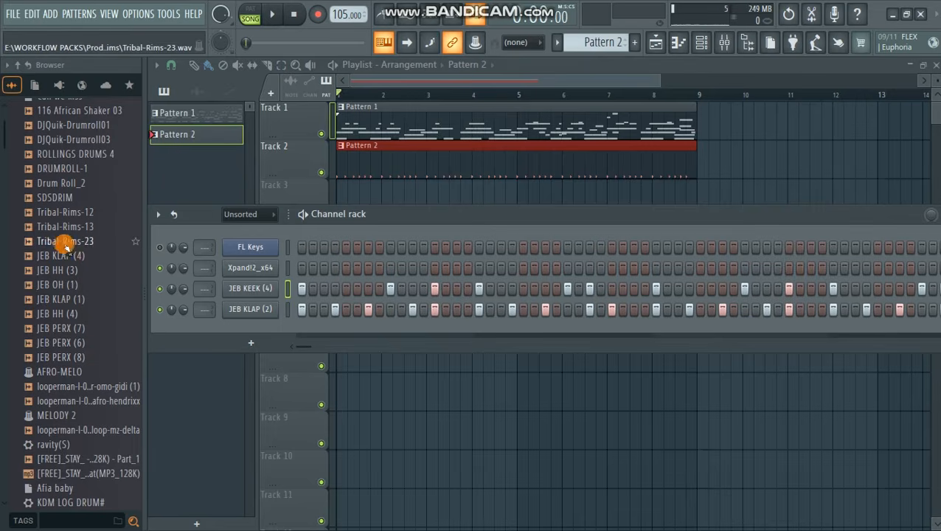
{"action": "left_click", "coordinate": [65, 227]}
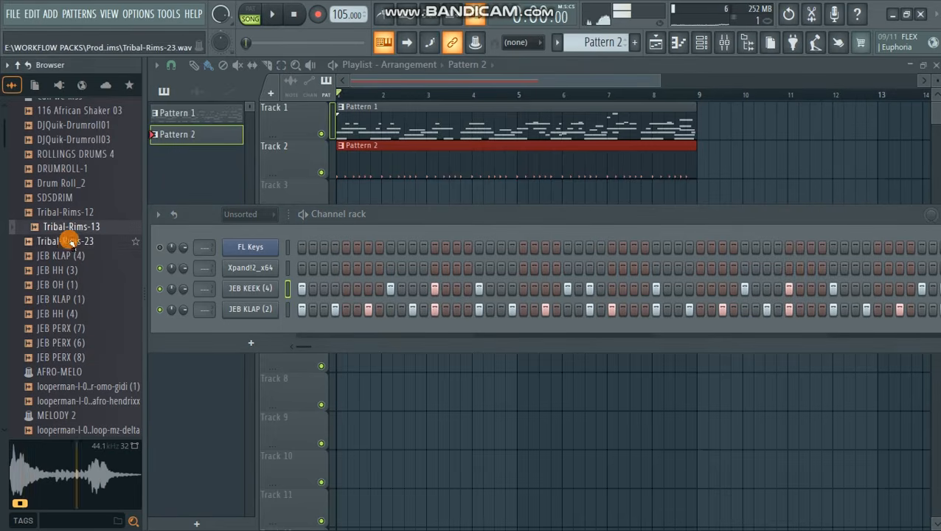
{"action": "left_click", "coordinate": [68, 242]}
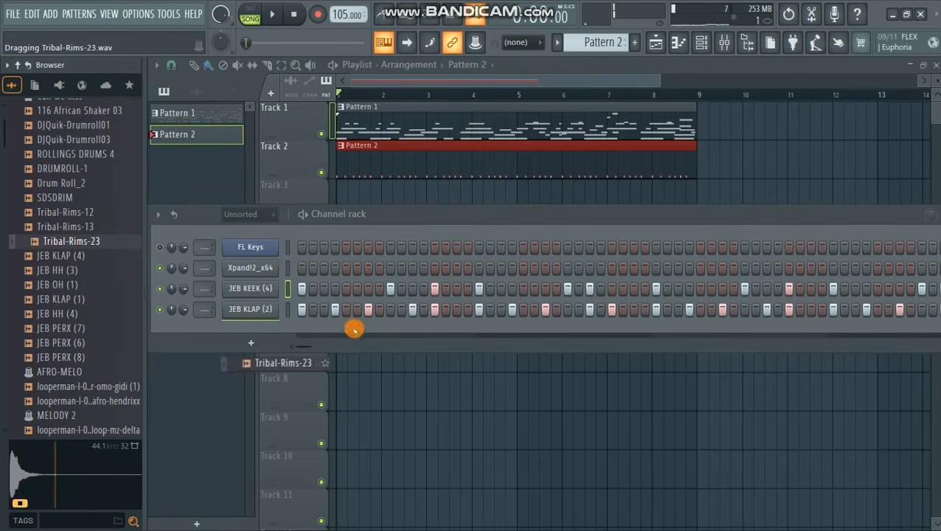
{"action": "left_click_drag", "start_coordinate": [316, 333], "coordinate": [501, 338]}
- Place a Tribal-Rims-23 hit on step 20 and duplicate the two-bar rhythm in its piano roll to fill eight bars
{"action": "key", "text": "space"}
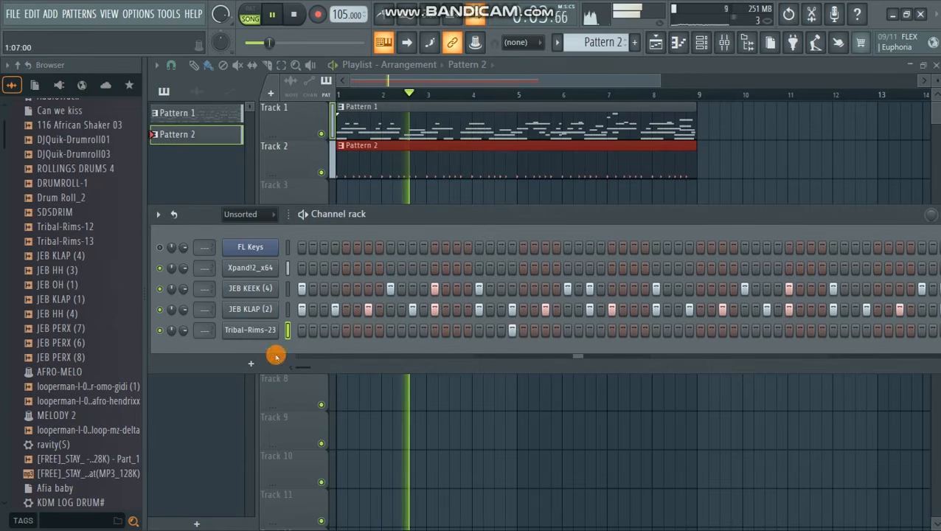
{"action": "right_click", "coordinate": [253, 330]}
{"action": "left_click", "coordinate": [292, 325]}
{"action": "key", "text": "space"}
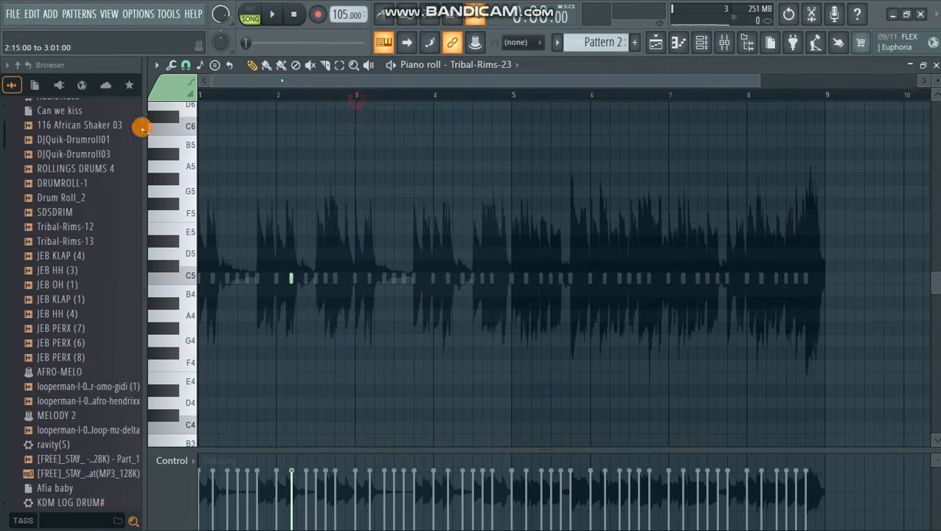
{"action": "key", "text": "space"}
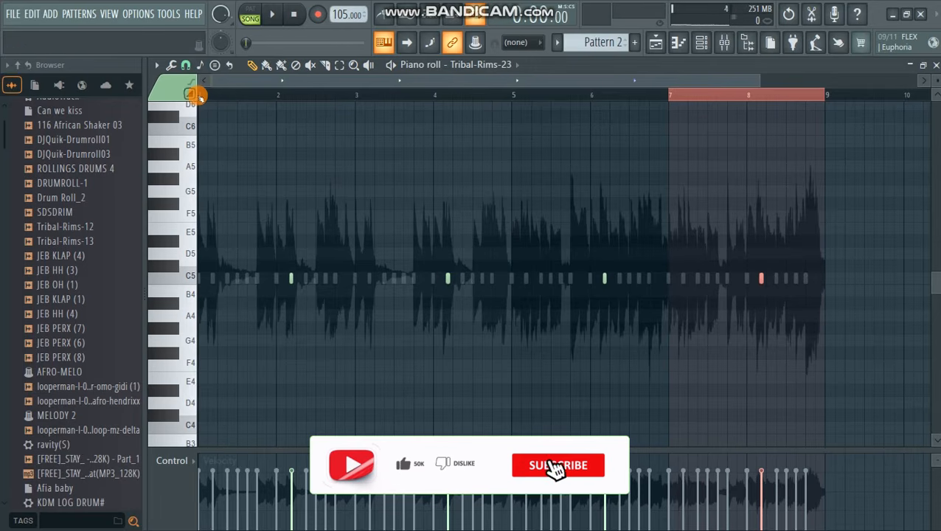
{"action": "key", "text": "space"}
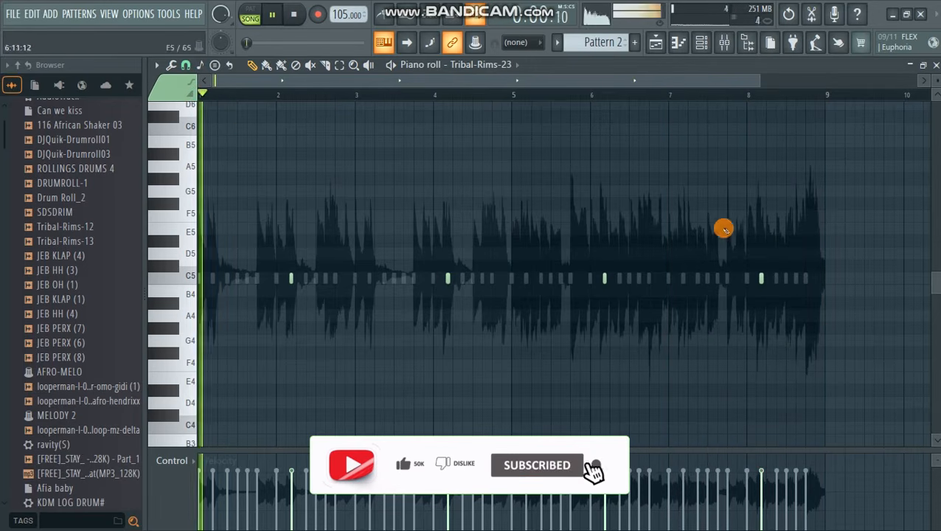
- Find the 110 African Shaker Mini loop in the sample browser and place it at the start of Track 3
{"action": "left_click", "coordinate": [702, 42]}
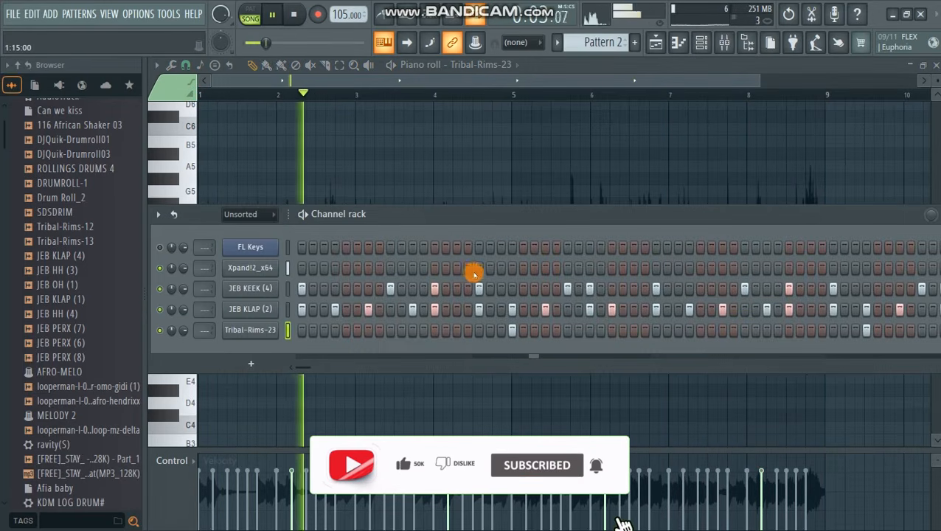
{"action": "left_click_drag", "start_coordinate": [413, 215], "coordinate": [385, 227]}
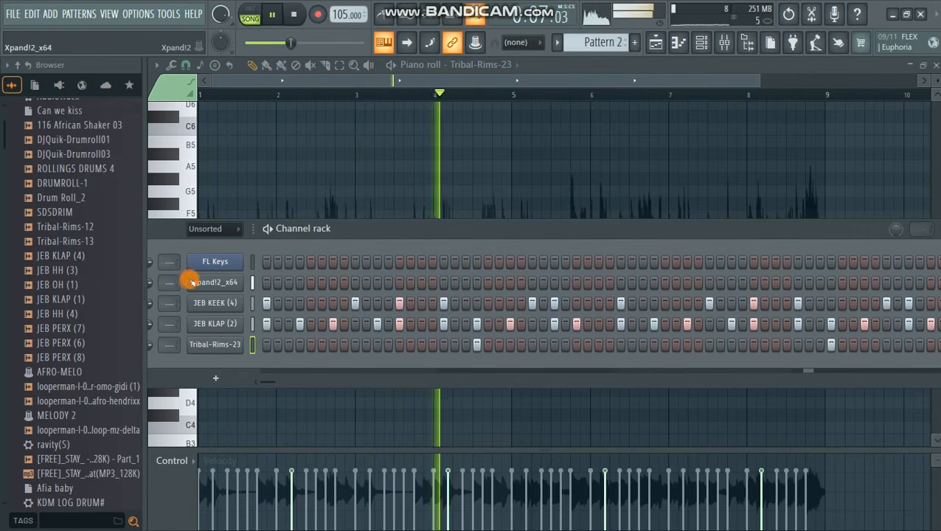
{"action": "key", "text": "space"}
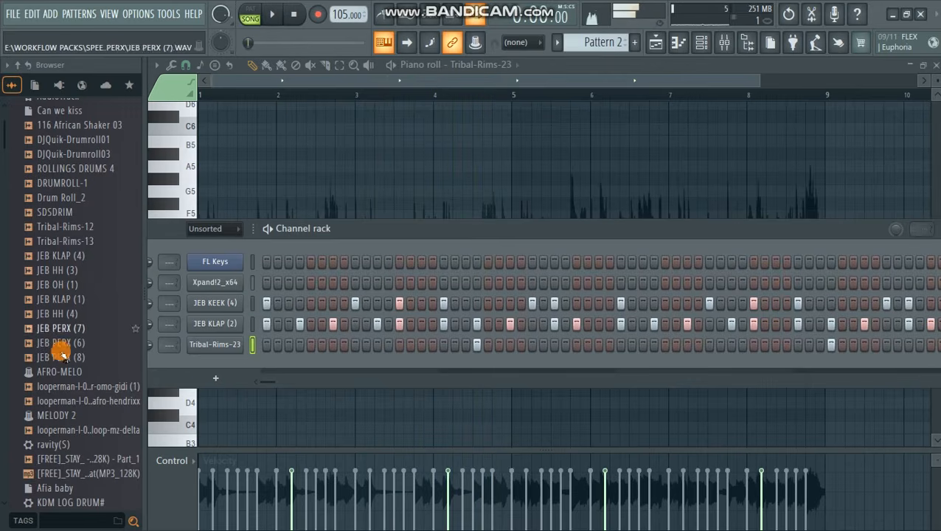
{"action": "scroll", "coordinate": [88, 432], "scroll_direction": "down", "scroll_amount": 10}
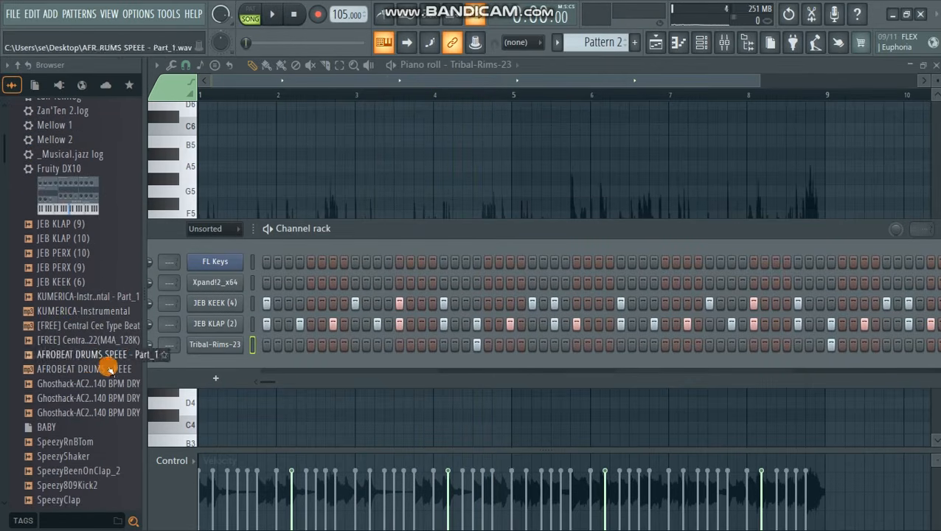
{"action": "scroll", "coordinate": [107, 390], "scroll_direction": "down", "scroll_amount": 4}
{"action": "scroll", "coordinate": [104, 390], "scroll_direction": "down", "scroll_amount": 1}
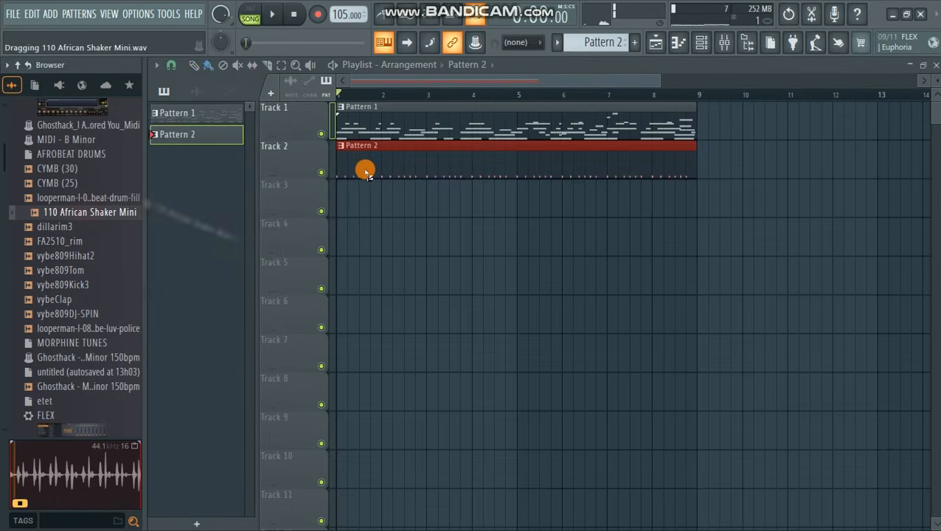
{"action": "left_click_drag", "start_coordinate": [366, 171], "coordinate": [399, 202]}
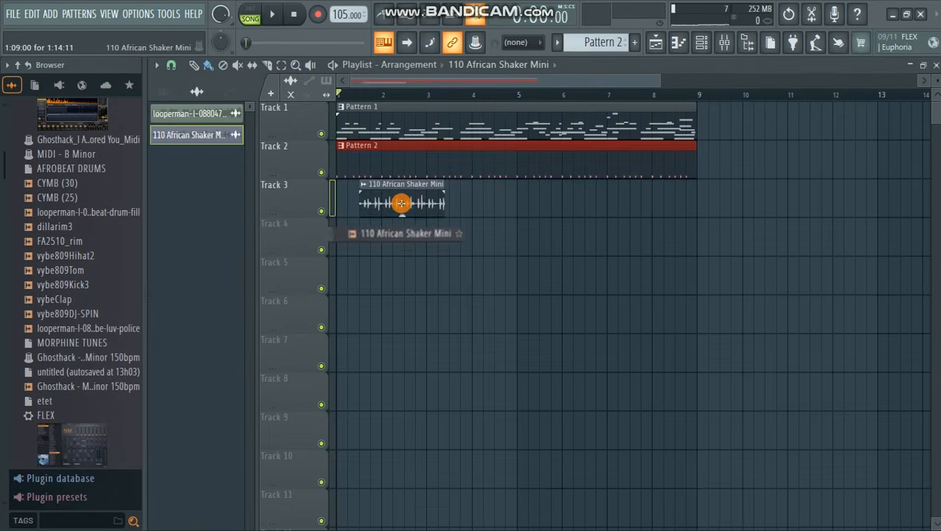
- Time-stretch the 110 African Shaker Mini clip to exactly two bars and lower its channel volume to 31%
{"action": "left_click_drag", "start_coordinate": [658, 79], "coordinate": [441, 98]}
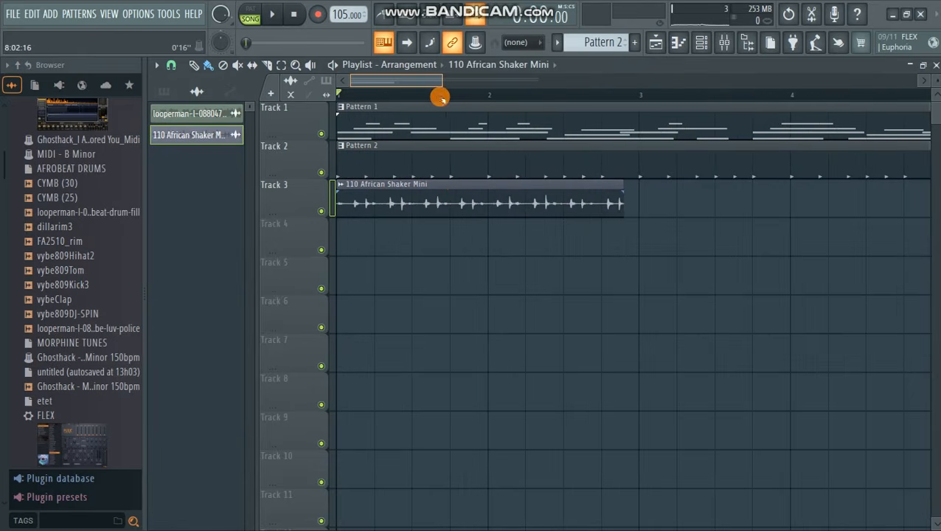
{"action": "double_click", "coordinate": [457, 186]}
{"action": "left_click_drag", "start_coordinate": [496, 240], "coordinate": [470, 253]}
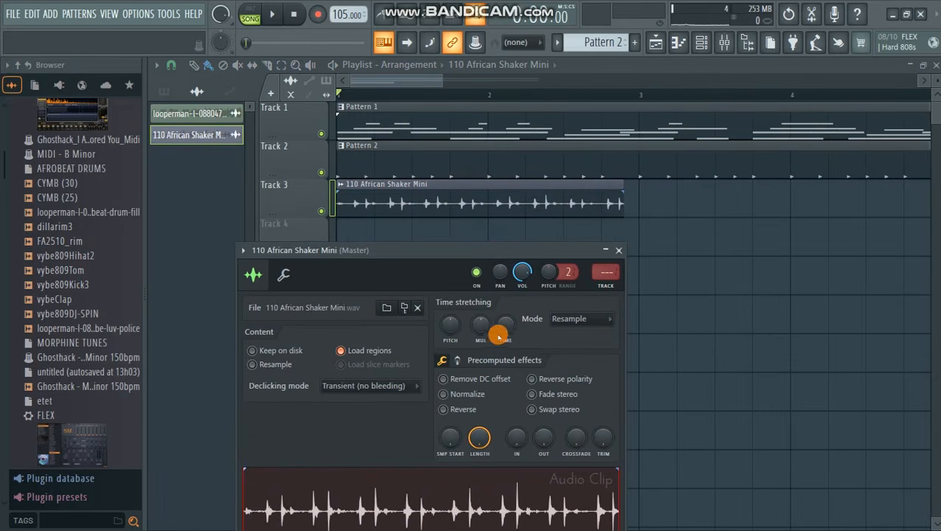
{"action": "left_click_drag", "start_coordinate": [503, 329], "coordinate": [505, 317]}
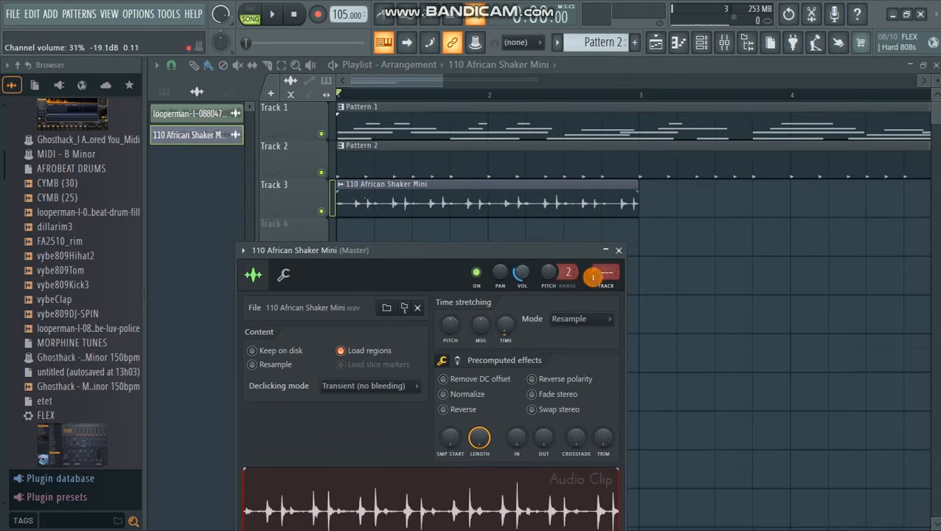
- Duplicate the shaker clip along Track 3 until it fills eight bars, and play back the arrangement
{"action": "left_click", "coordinate": [619, 251]}
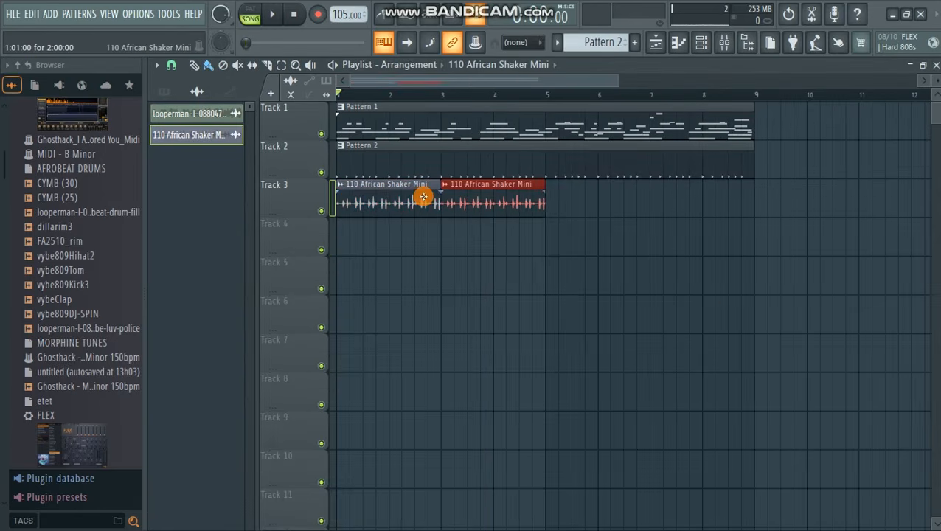
{"action": "key", "text": "space"}
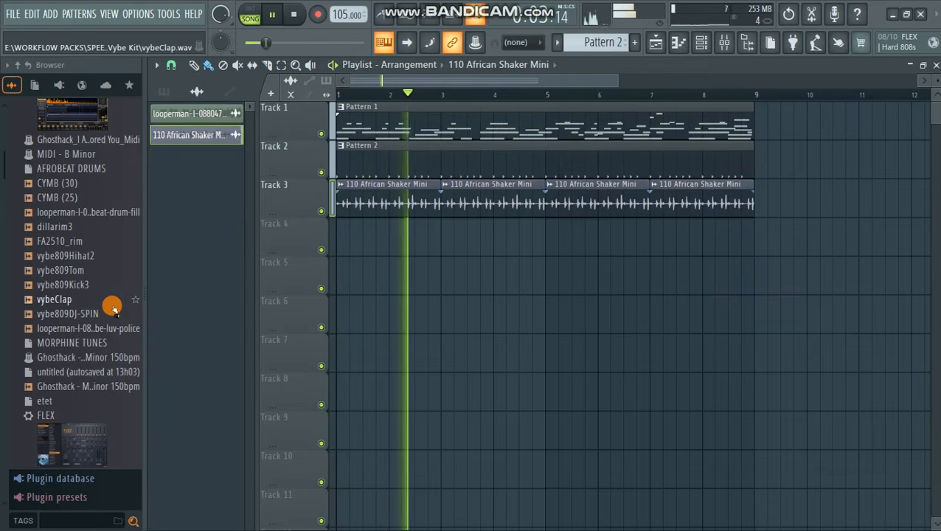
- Save the AFROBEAT-2.flp project while listening to the arrangement from the start
{"action": "scroll", "coordinate": [72, 300], "scroll_direction": "down", "scroll_amount": 3}
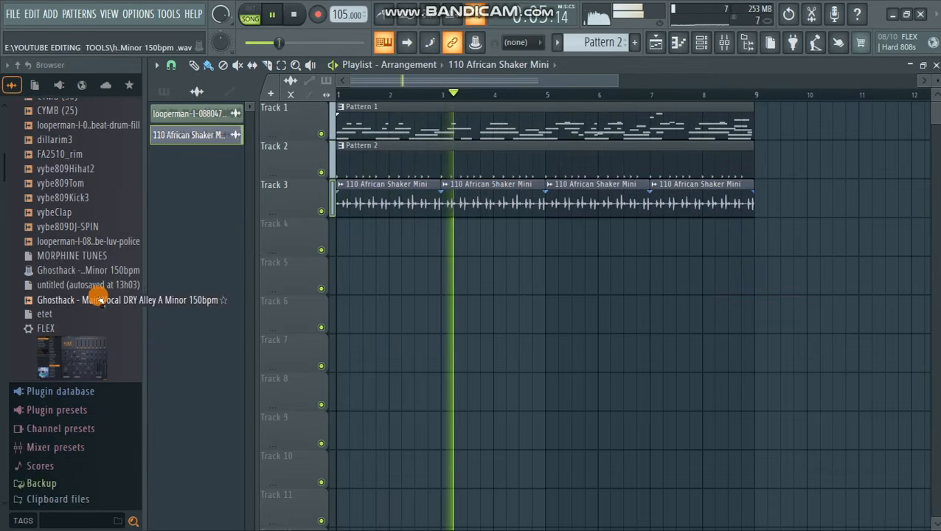
{"action": "scroll", "coordinate": [99, 297], "scroll_direction": "up", "scroll_amount": 5}
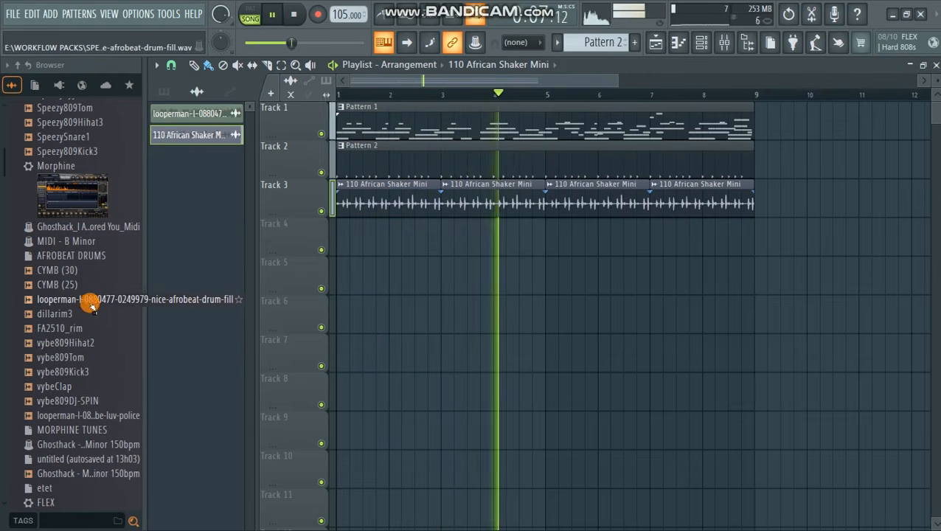
{"action": "key", "text": "ctrl+s"}
{"action": "left_click", "coordinate": [484, 357]}
{"action": "key", "text": "space"}
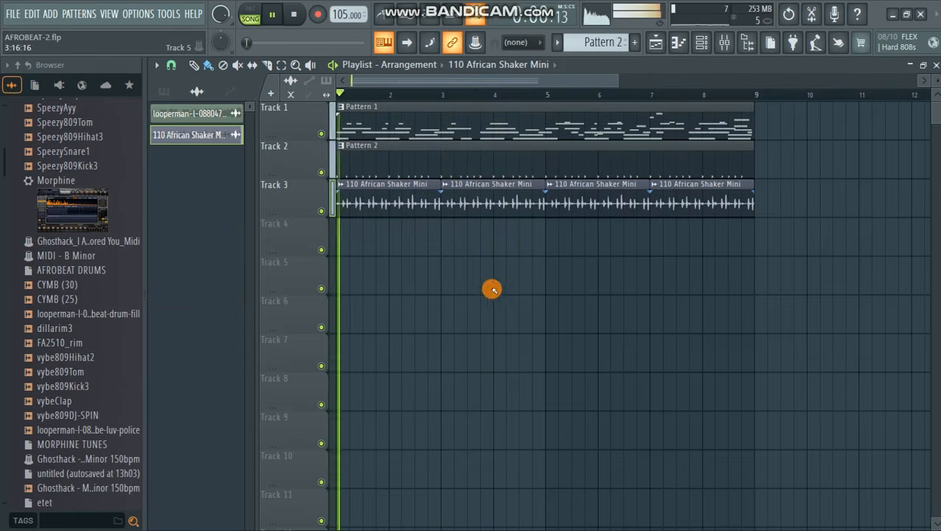
{"action": "key", "text": "space"}
- Audition the vybe809 samples and add vybe809Kick3 as a new channel below Tribal-Rims-23
{"action": "scroll", "coordinate": [76, 344], "scroll_direction": "down", "scroll_amount": 5}
{"action": "scroll", "coordinate": [73, 330], "scroll_direction": "up", "scroll_amount": 3}
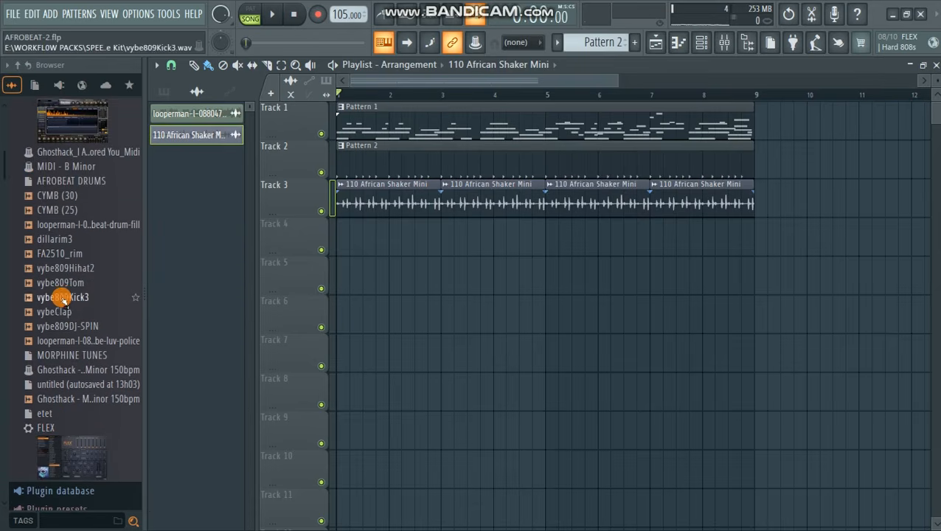
{"action": "left_click", "coordinate": [69, 315]}
{"action": "left_click", "coordinate": [66, 301]}
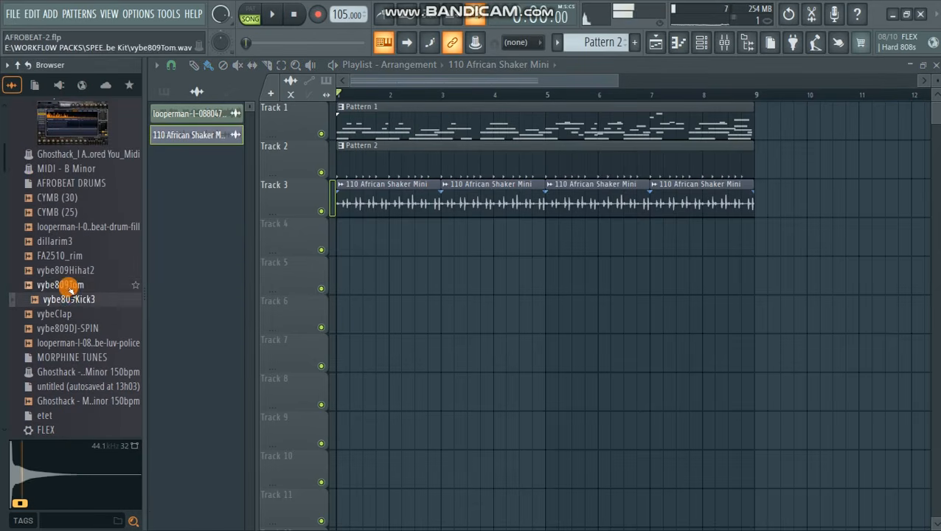
{"action": "left_click", "coordinate": [72, 287]}
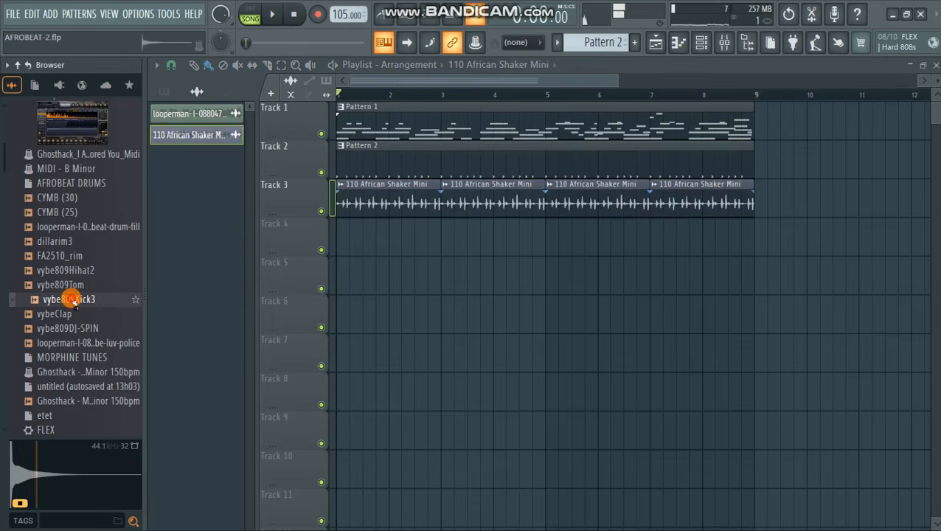
{"action": "left_click", "coordinate": [701, 42]}
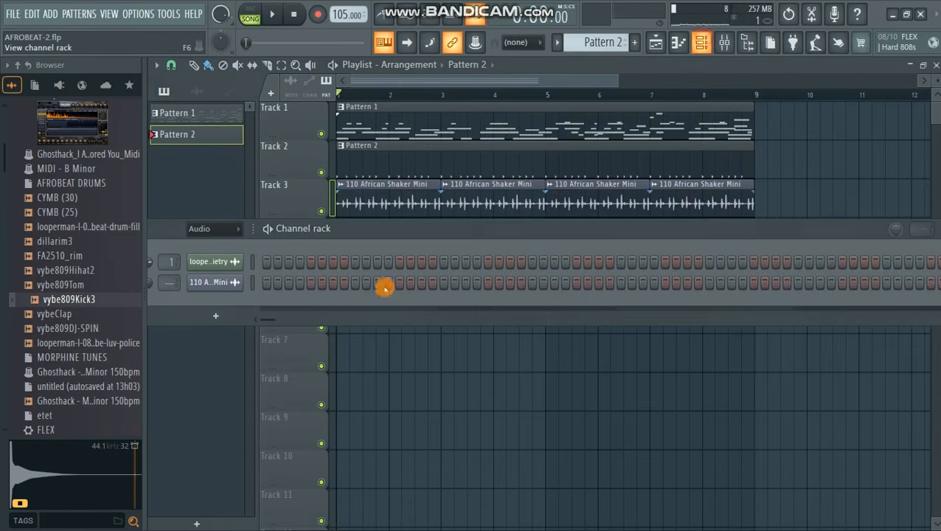
{"action": "left_click_drag", "start_coordinate": [248, 315], "coordinate": [222, 295]}
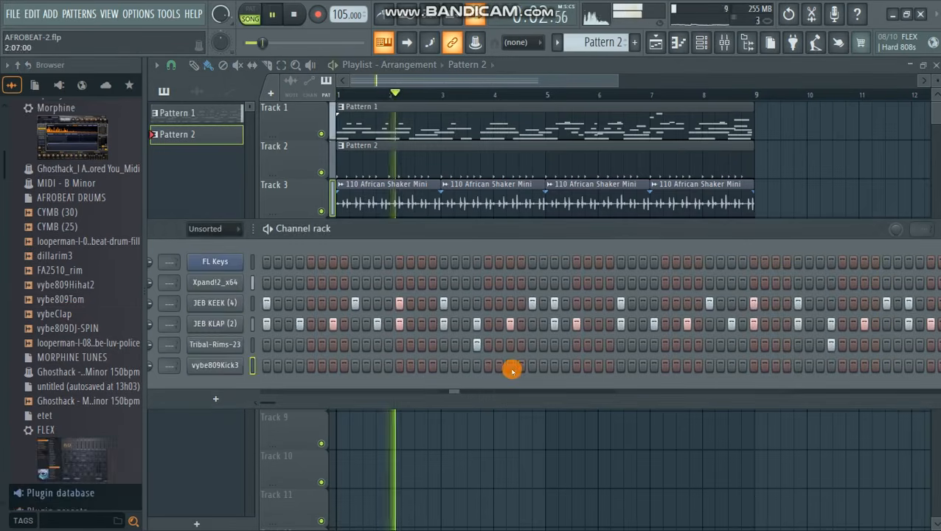
- Place a vybe809Kick3 hit on step 23, duplicate the two-bar rhythm in its piano roll to fill eight bars, and play it back
{"action": "key", "text": "space"}
{"action": "right_click", "coordinate": [230, 371]}
{"action": "left_click", "coordinate": [303, 335]}
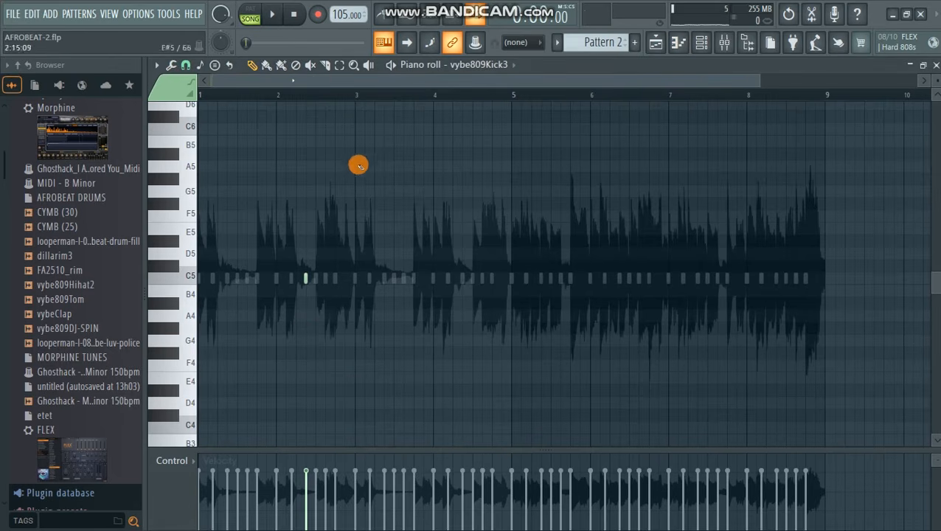
{"action": "left_click_drag", "start_coordinate": [354, 93], "coordinate": [213, 95]}
{"action": "key", "text": "ctrl+b"}
{"action": "key", "text": "ctrl+b"}
{"action": "key", "text": "ctrl+b"}
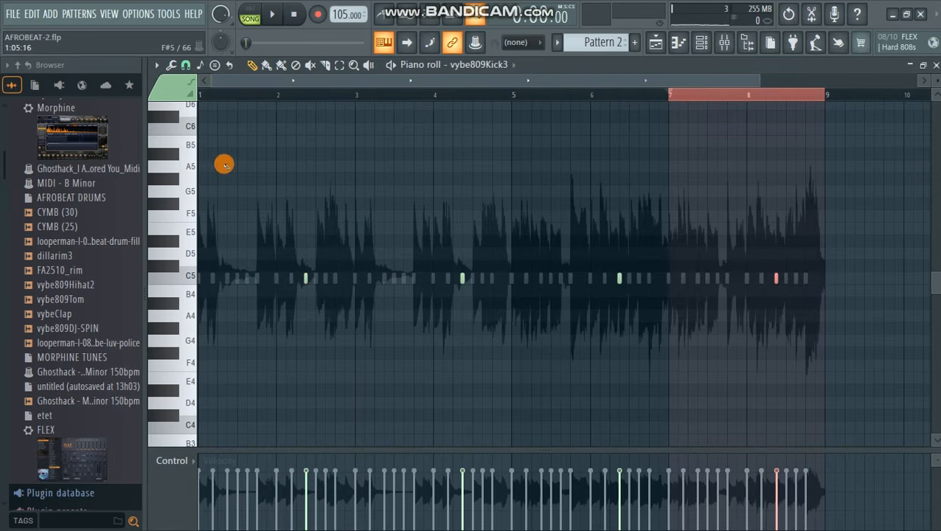
{"action": "left_click", "coordinate": [199, 94]}
{"action": "key", "text": "space"}
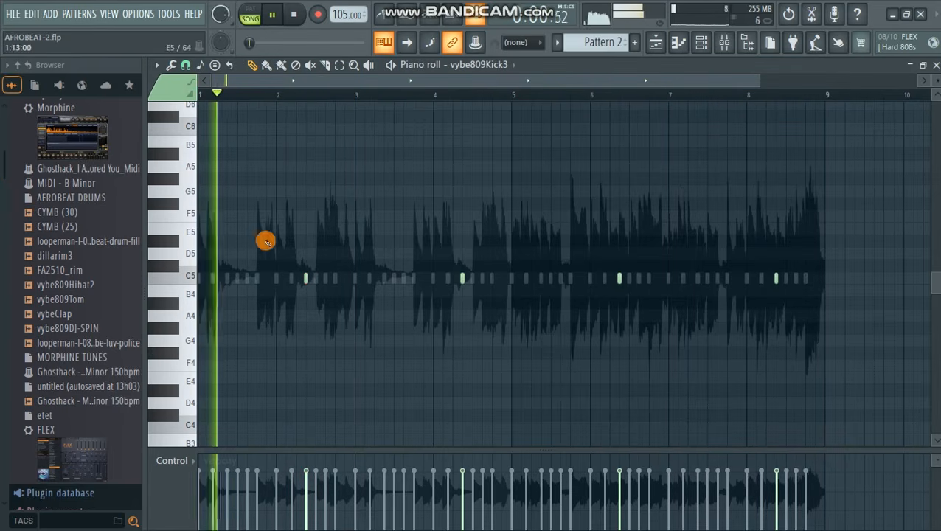
- Browse the samples during playback and add JEB PERX (6) as a new channel below vybe809Kick3
{"action": "left_click", "coordinate": [701, 42]}
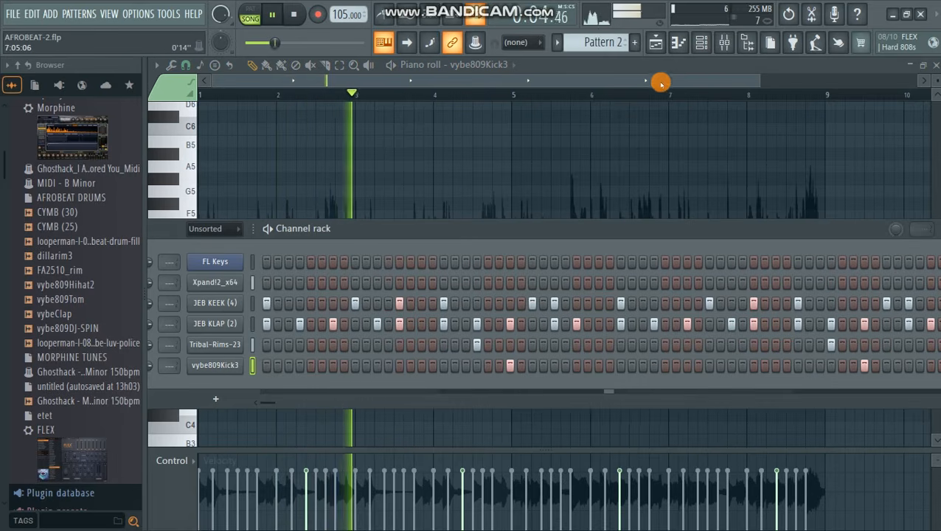
{"action": "left_click", "coordinate": [656, 46]}
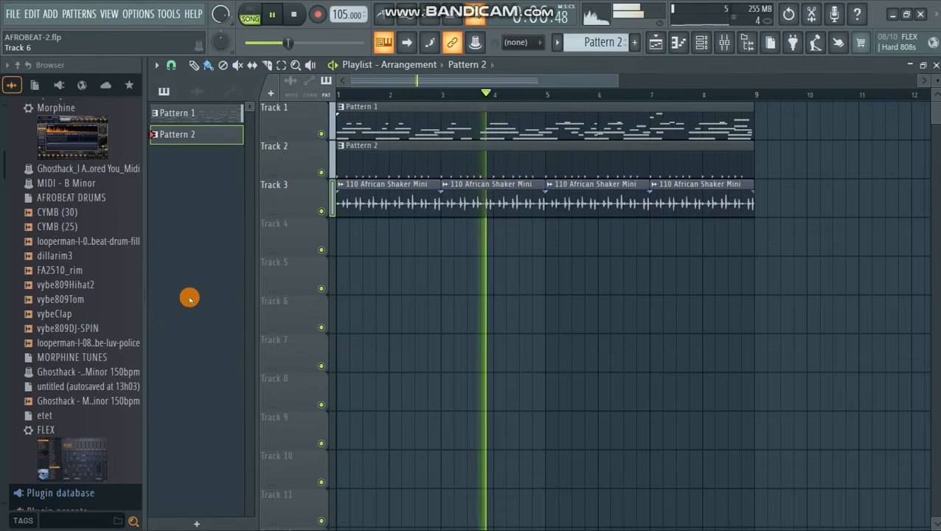
{"action": "scroll", "coordinate": [58, 378], "scroll_direction": "up", "scroll_amount": 1}
{"action": "scroll", "coordinate": [70, 368], "scroll_direction": "up", "scroll_amount": 8}
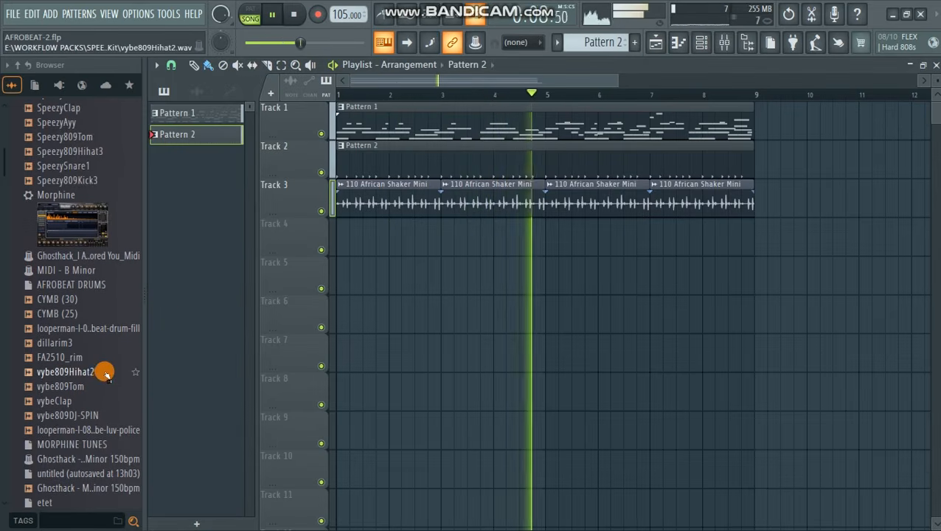
{"action": "scroll", "coordinate": [77, 374], "scroll_direction": "up", "scroll_amount": 8}
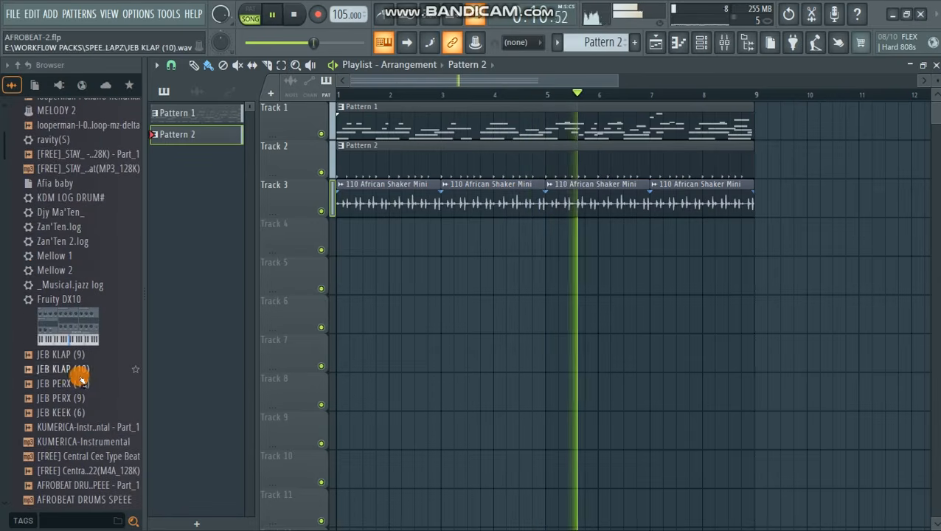
{"action": "scroll", "coordinate": [78, 371], "scroll_direction": "up", "scroll_amount": 6}
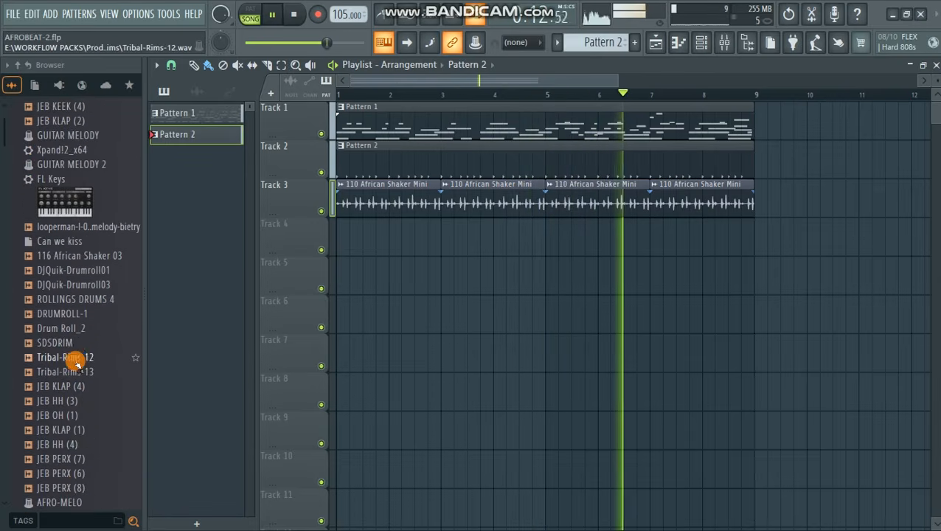
{"action": "key", "text": "space"}
{"action": "scroll", "coordinate": [63, 315], "scroll_direction": "down", "scroll_amount": 3}
{"action": "key", "text": "F6"}
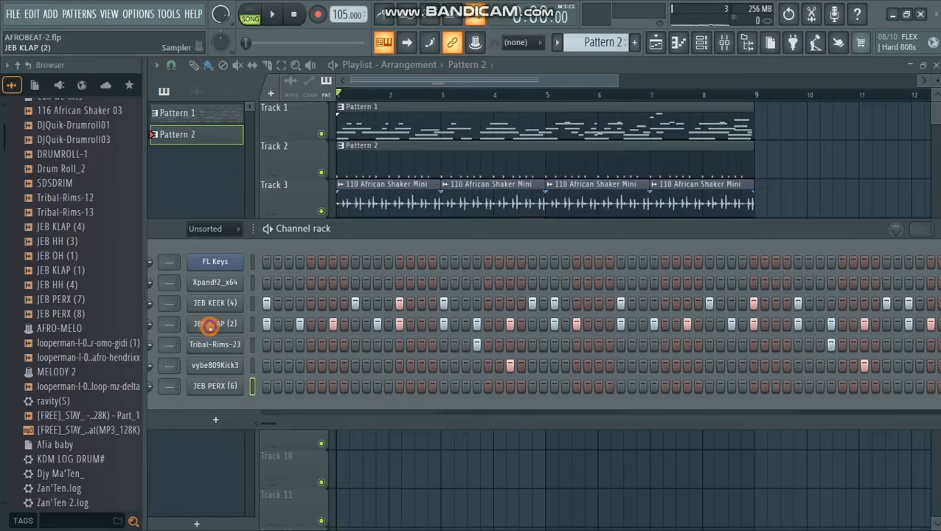
- Copy the JEB KLAP (2) step rhythm to the JEB PERX (6) channel and play it back
{"action": "right_click", "coordinate": [209, 325]}
{"action": "left_click", "coordinate": [386, 362]}
{"action": "key", "text": "space"}
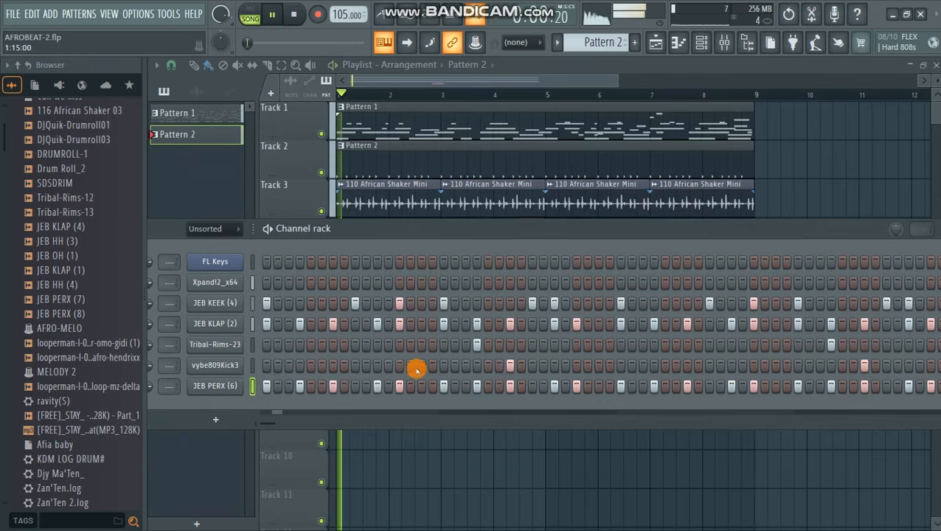
- Open the JEB PERX (6) sampler settings to inspect the sample, and play the arrangement
{"action": "left_click_drag", "start_coordinate": [338, 232], "coordinate": [422, 204]}
{"action": "key", "text": "space"}
{"action": "left_click", "coordinate": [298, 357]}
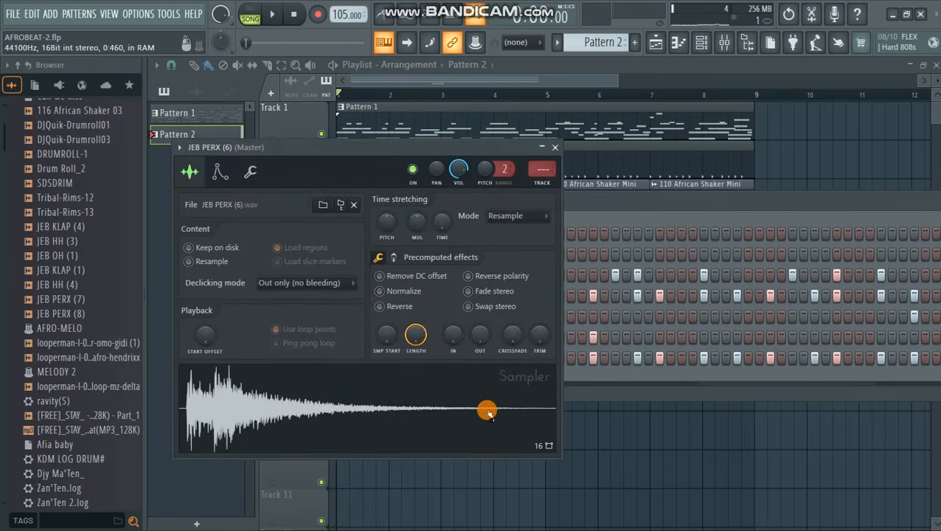
{"action": "key", "text": "space"}
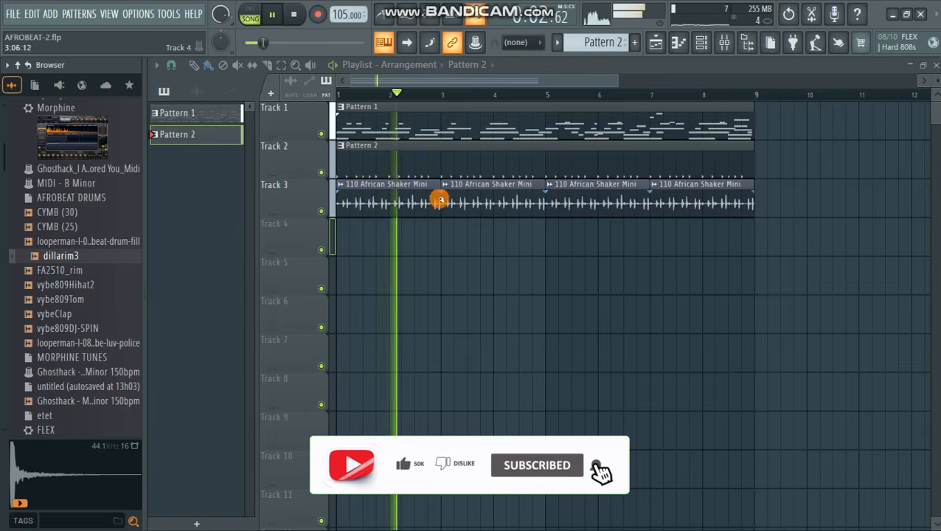
- Open the FL Keys piano roll of Pattern 1 and bring up the channel rack over it
{"action": "left_click", "coordinate": [423, 118]}
{"action": "double_click", "coordinate": [423, 118]}
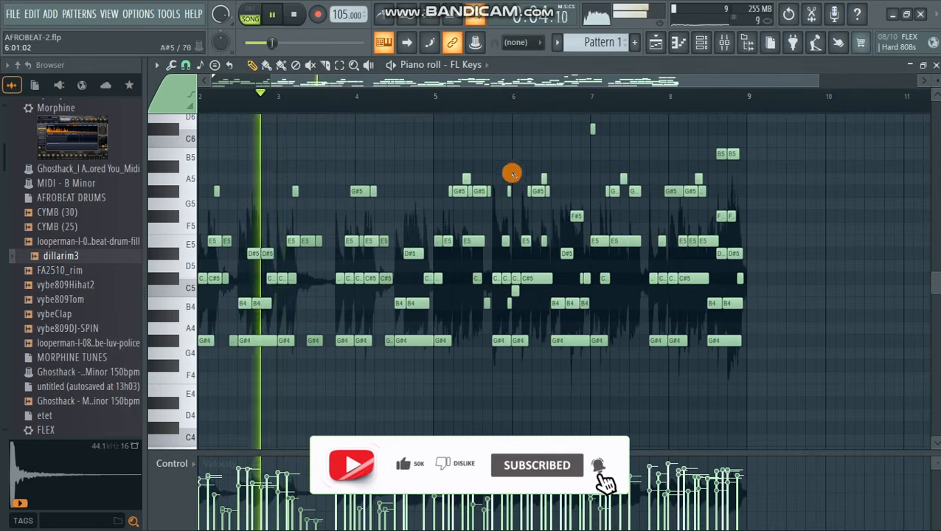
{"action": "left_click", "coordinate": [702, 44]}
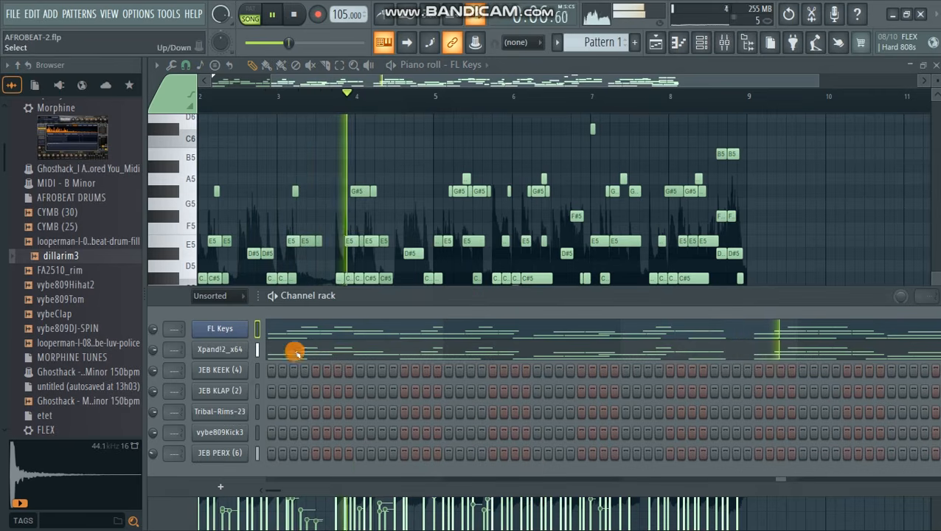
{"action": "left_click_drag", "start_coordinate": [393, 302], "coordinate": [400, 207]}
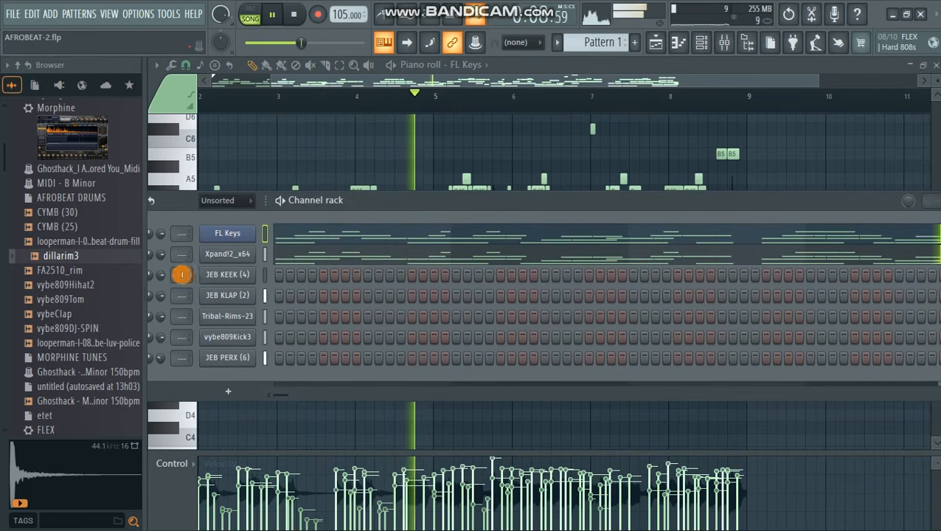
- Collapse the browser to widen the piano roll, and close the channel rack after repositioning it
{"action": "left_click_drag", "start_coordinate": [143, 279], "coordinate": [74, 279]}
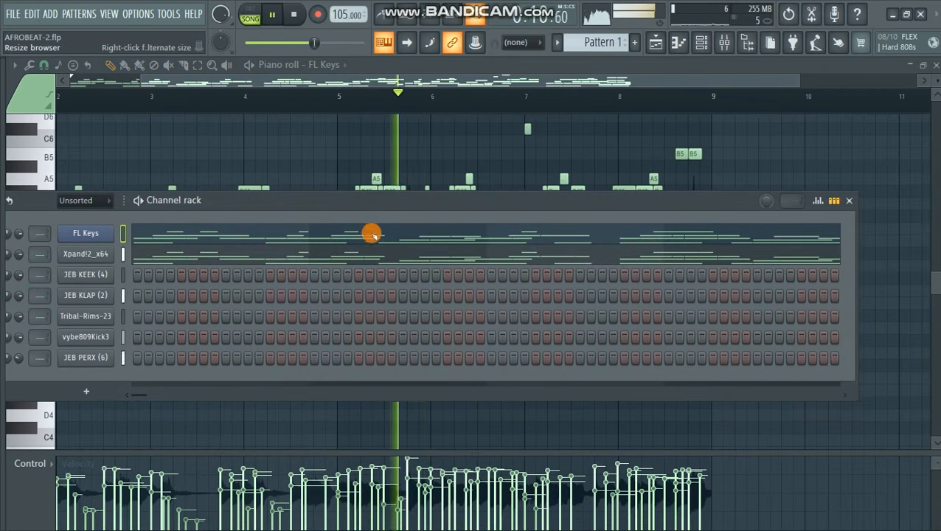
{"action": "left_click_drag", "start_coordinate": [490, 204], "coordinate": [615, 237]}
{"action": "left_click_drag", "start_coordinate": [550, 214], "coordinate": [494, 172]}
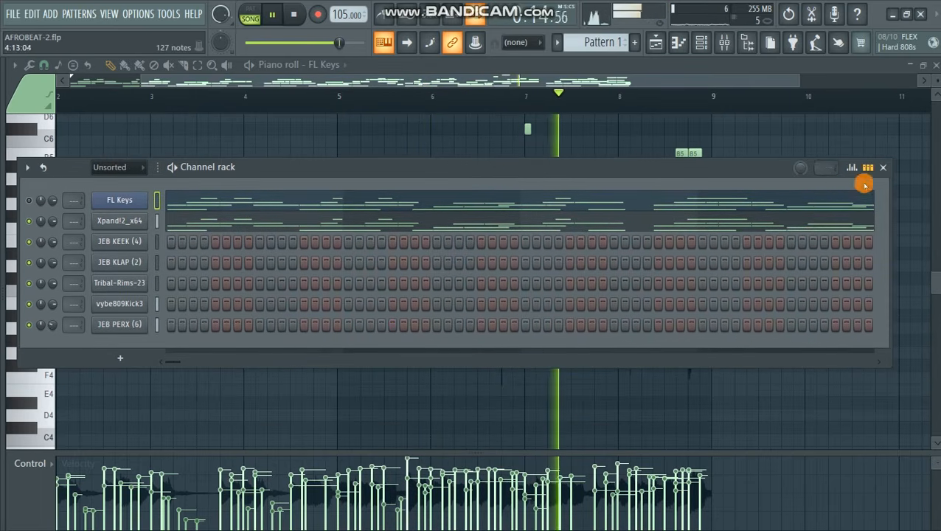
{"action": "left_click", "coordinate": [883, 169]}
{"action": "key", "text": "space"}
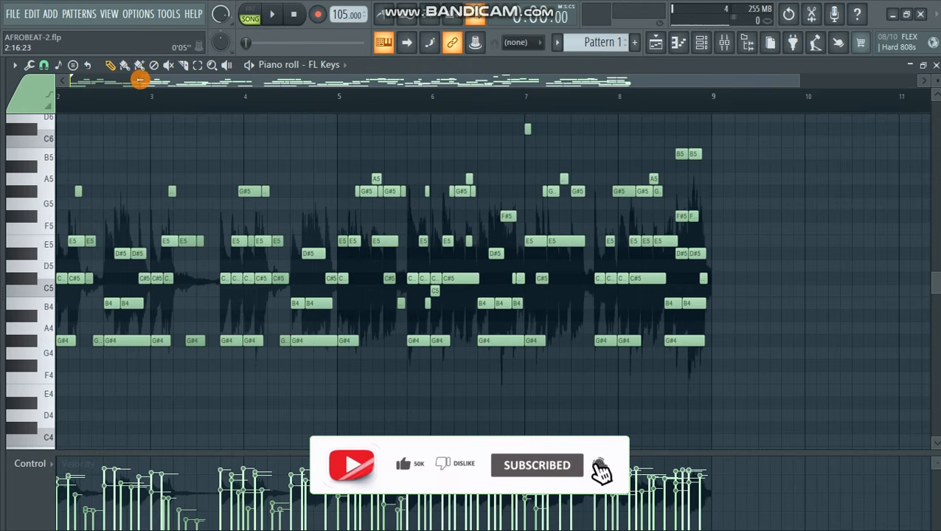
- Play the arrangement from the start, muting Track 1 to hear the drums without the melody and unmuting it again
{"action": "left_click_drag", "start_coordinate": [139, 80], "coordinate": [70, 80]}
{"action": "key", "text": "space"}
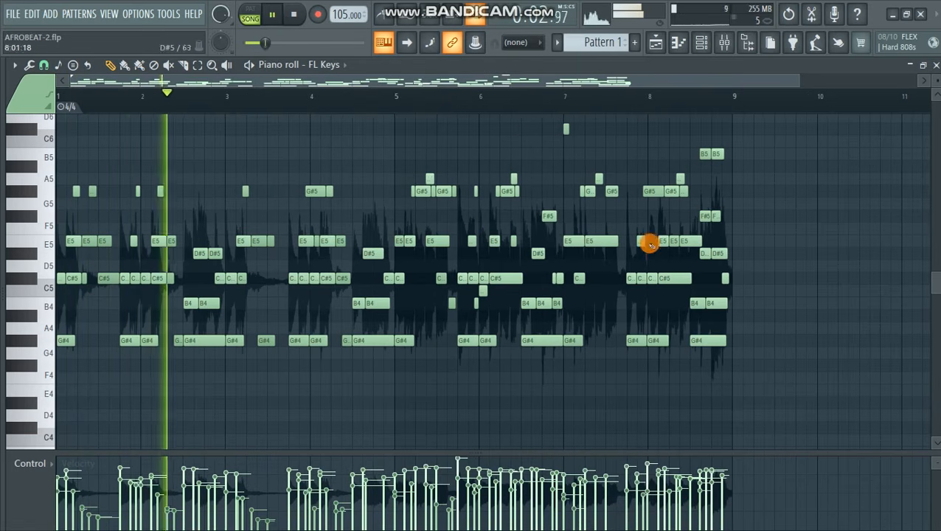
{"action": "key", "text": "F5"}
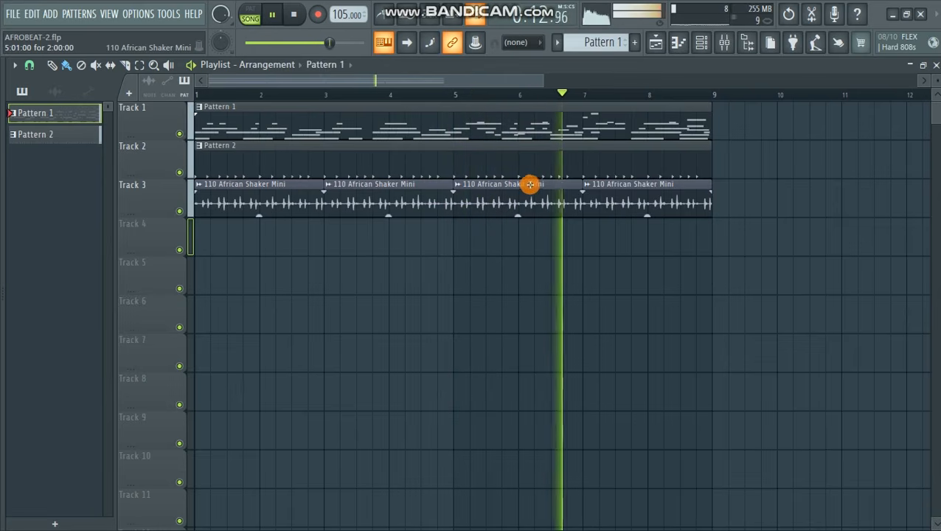
{"action": "left_click", "coordinate": [179, 134]}
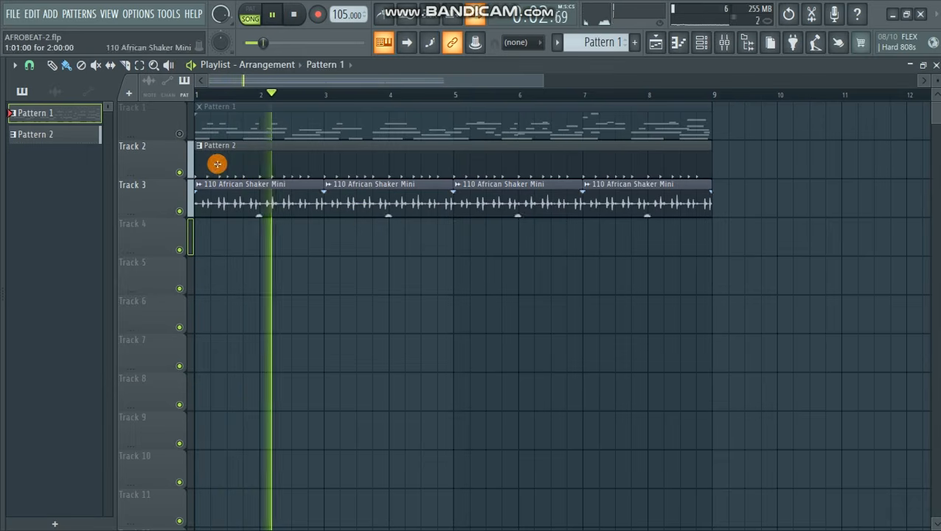
{"action": "left_click", "coordinate": [182, 137]}
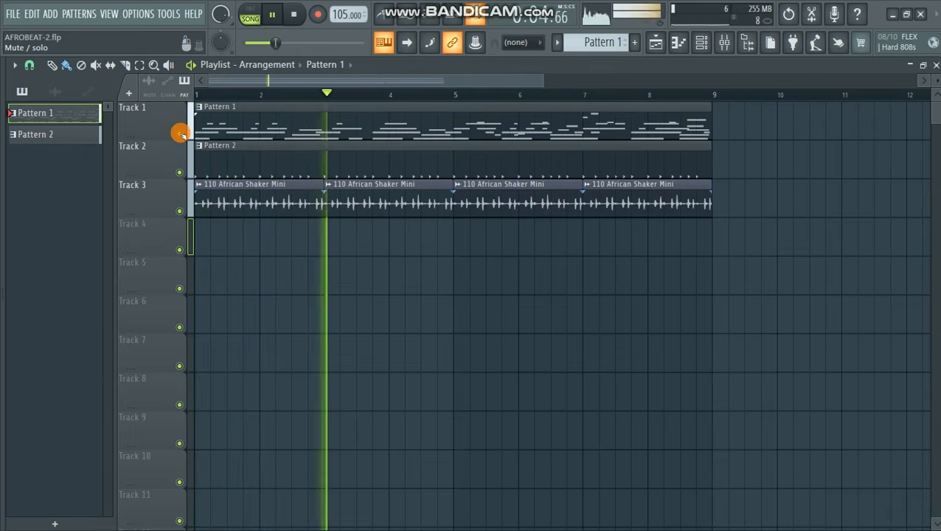